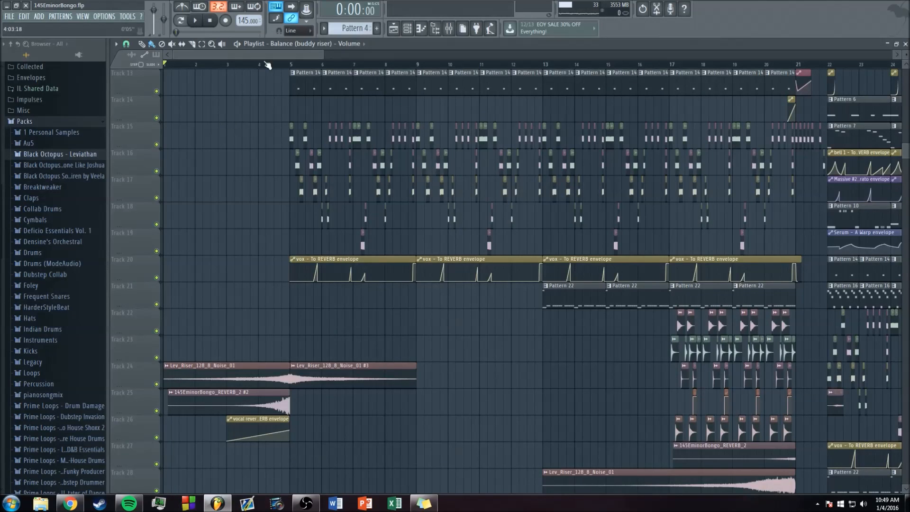
scroll(262, 56, "up", 1)
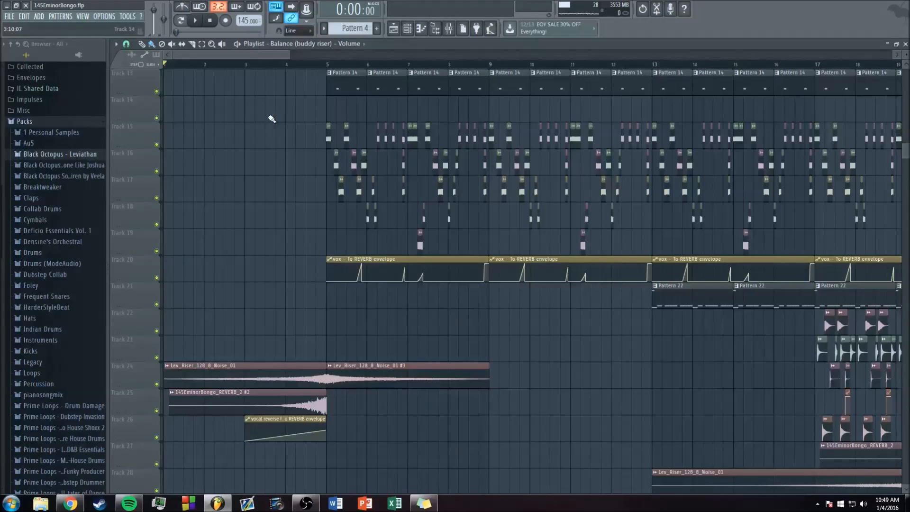
scroll(283, 76, "up", 1)
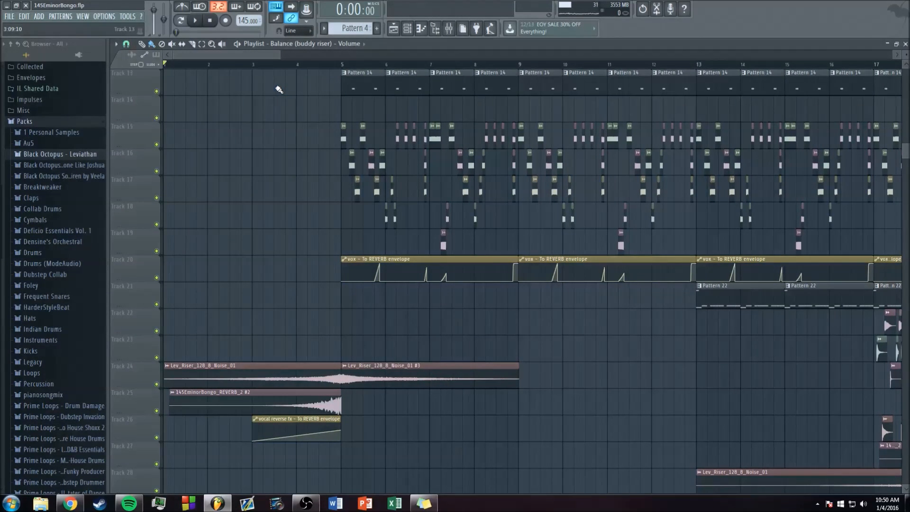
scroll(271, 113, "up", 1)
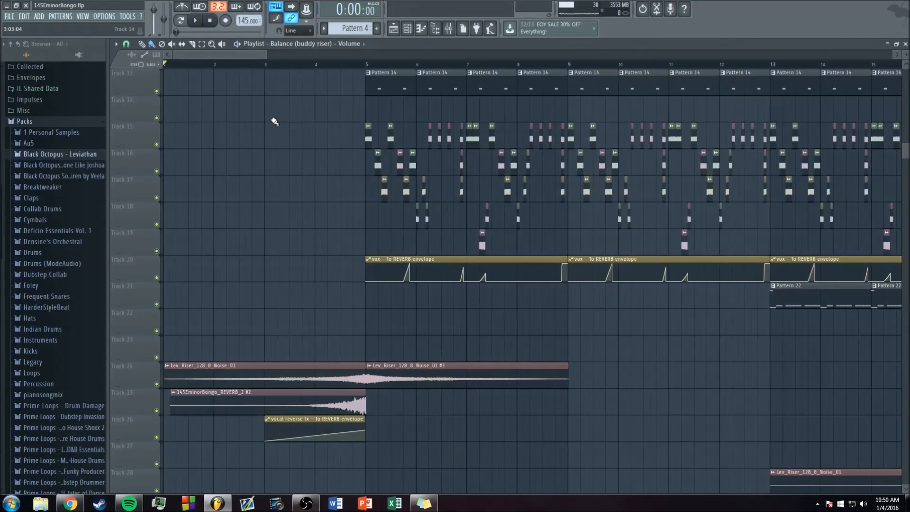
key("alt+Tab")
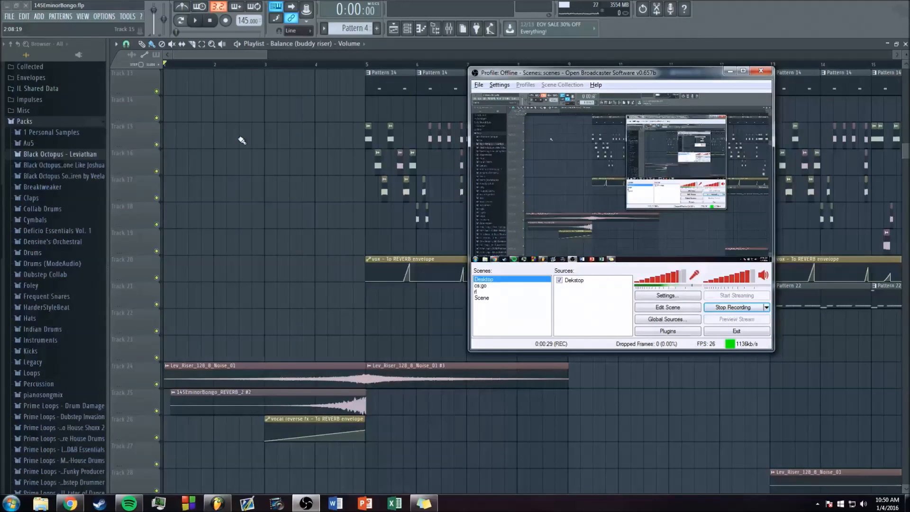
key("alt+Tab")
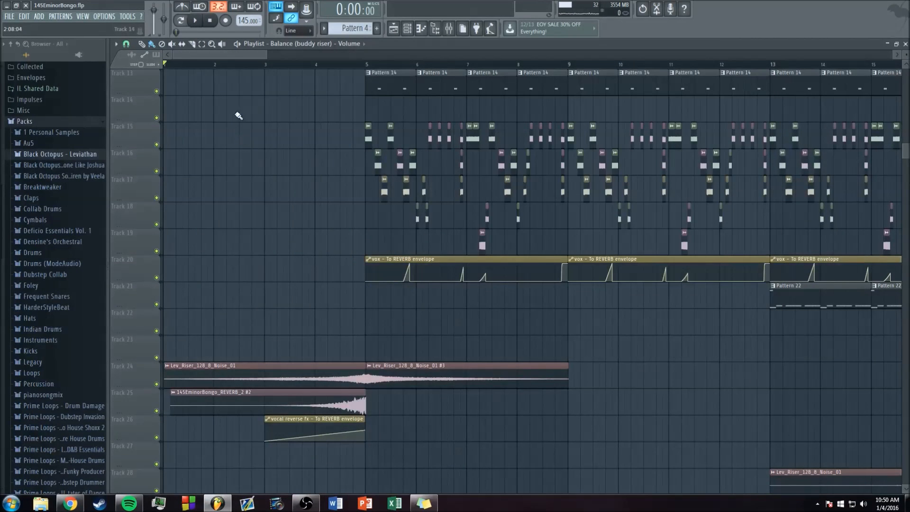
scroll(241, 56, "down", 2)
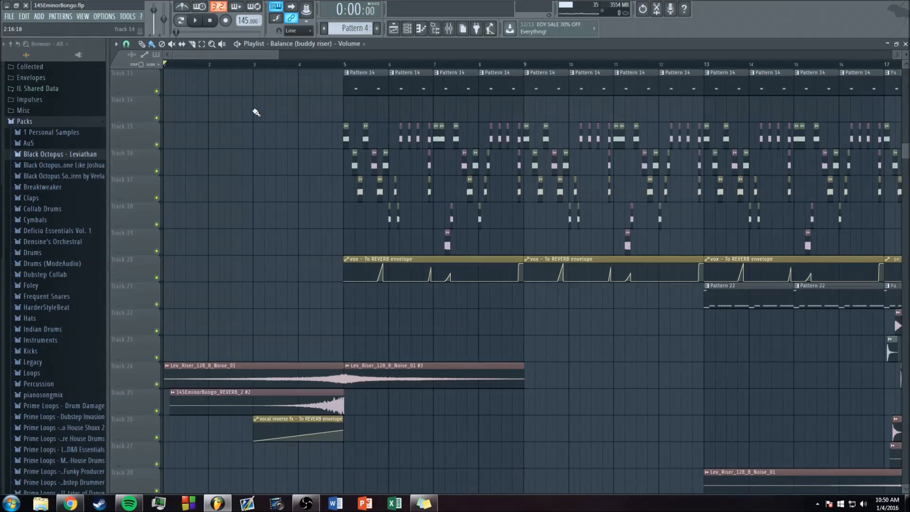
scroll(254, 65, "down", 1)
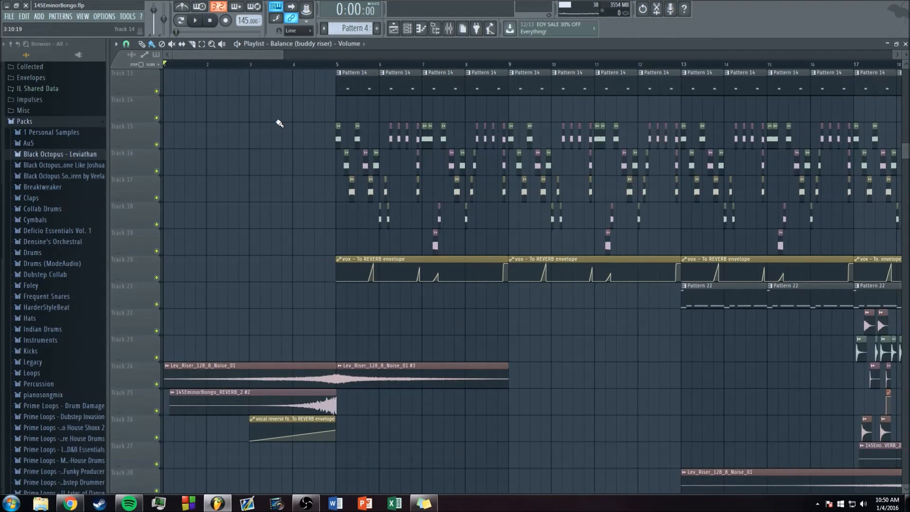
scroll(266, 64, "up", 3)
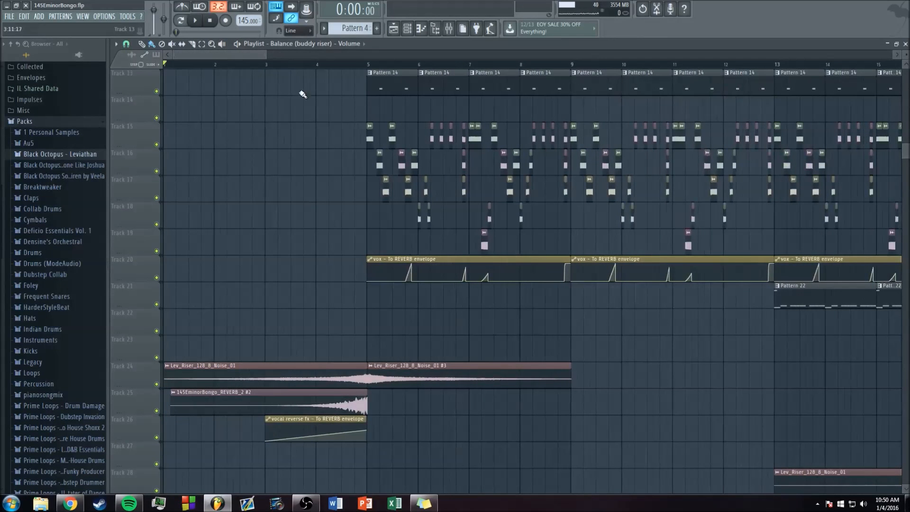
scroll(243, 55, "up", 1)
scroll(235, 57, "up", 2)
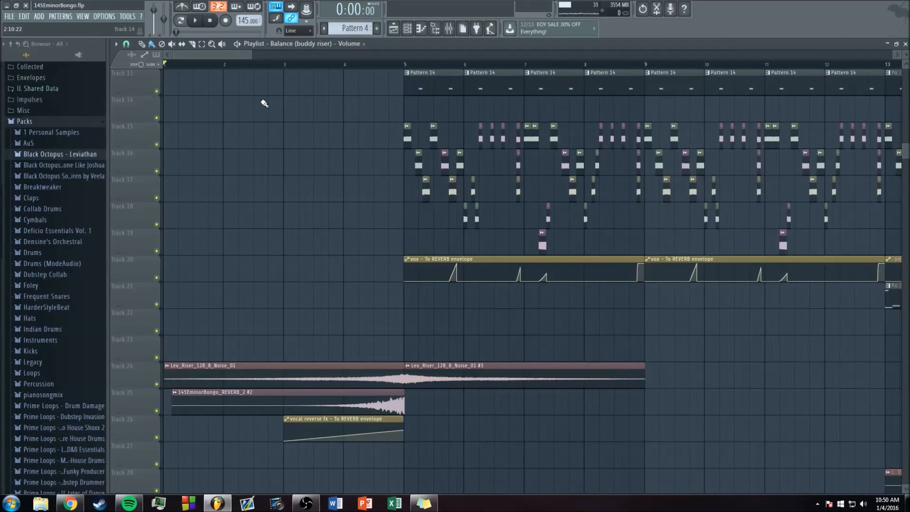
scroll(237, 53, "down", 1)
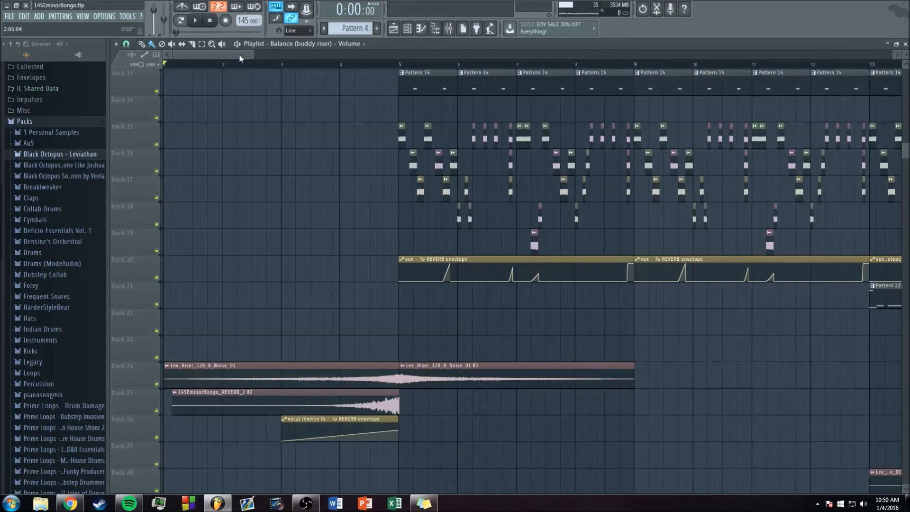
scroll(239, 53, "down", 1)
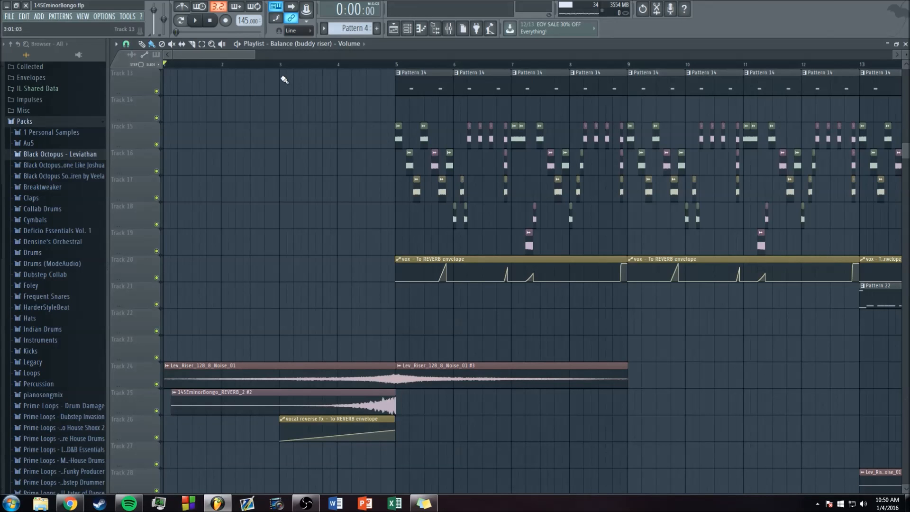
scroll(235, 53, "down", 3)
key("F9")
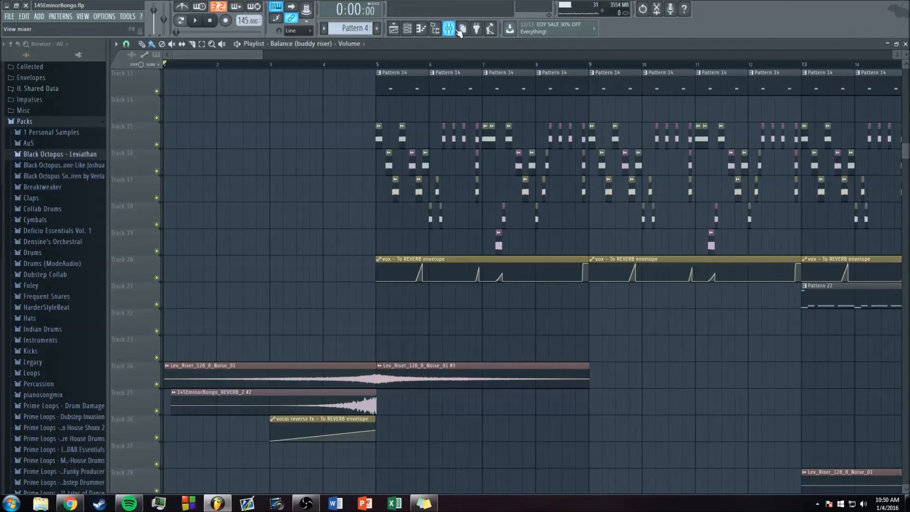
key("F9")
scroll(238, 58, "down", 4)
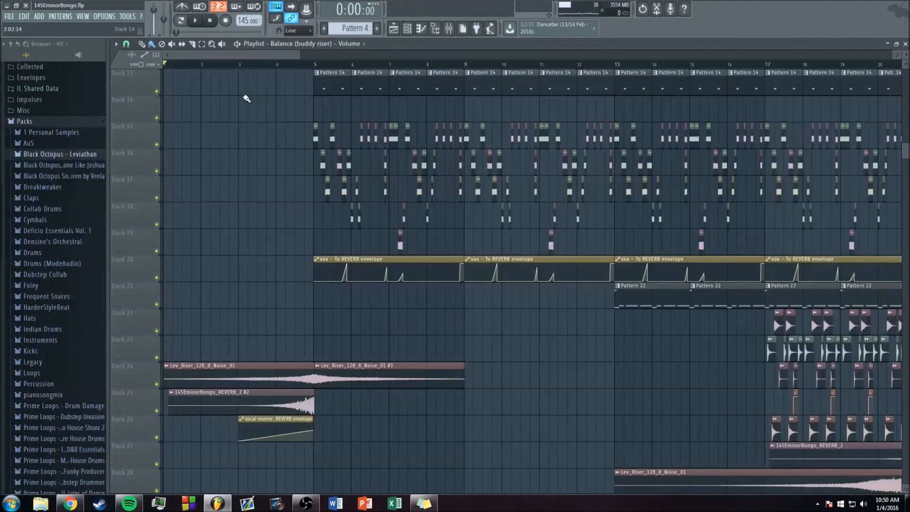
Step: Play the arrangement from the beginning, check the track levels in the mixer, and stop playback
key("space")
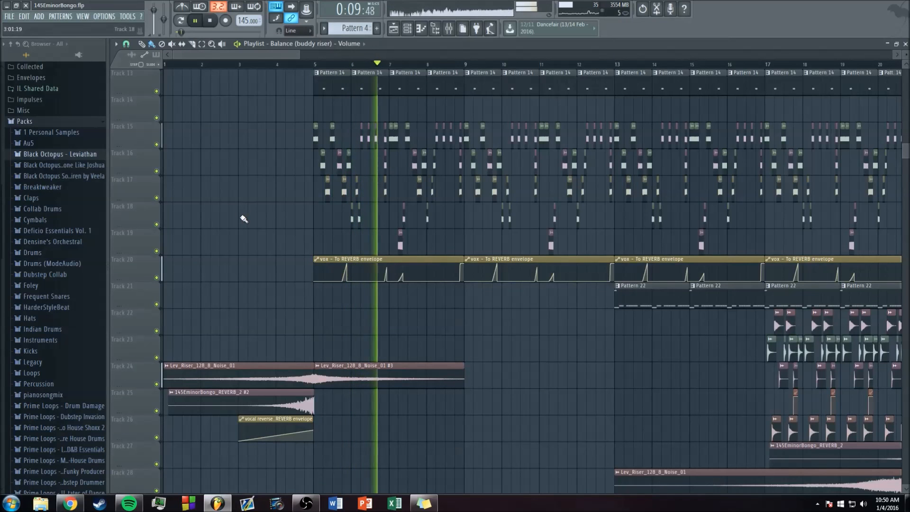
scroll(241, 215, "up", 1)
scroll(238, 202, "up", 1)
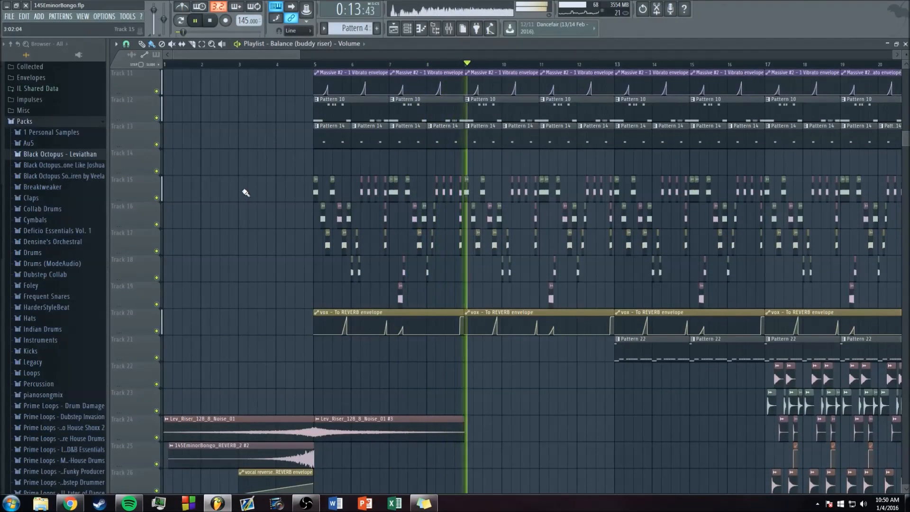
key("F9")
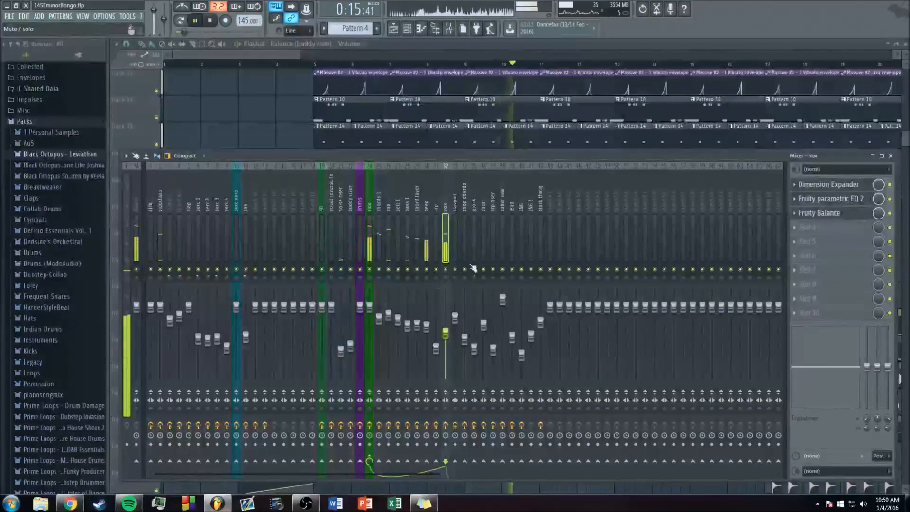
key("F9")
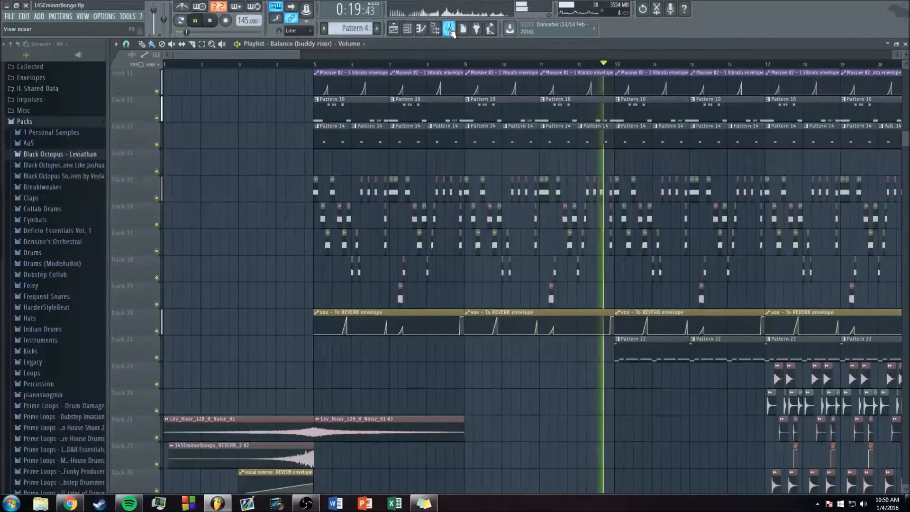
left_click(449, 30)
key("space")
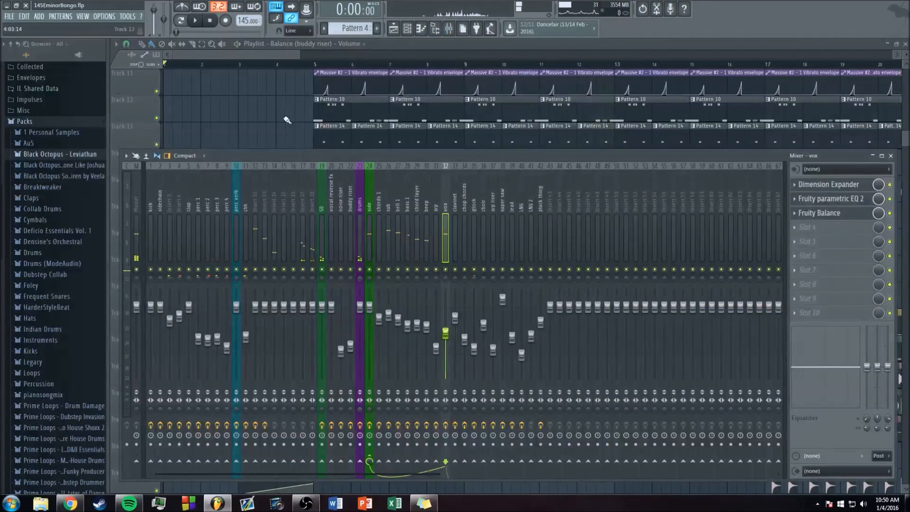
Step: Look over the whole arrangement in the playlist, from the intro to the final section
key("F9")
scroll(511, 247, "down", 6)
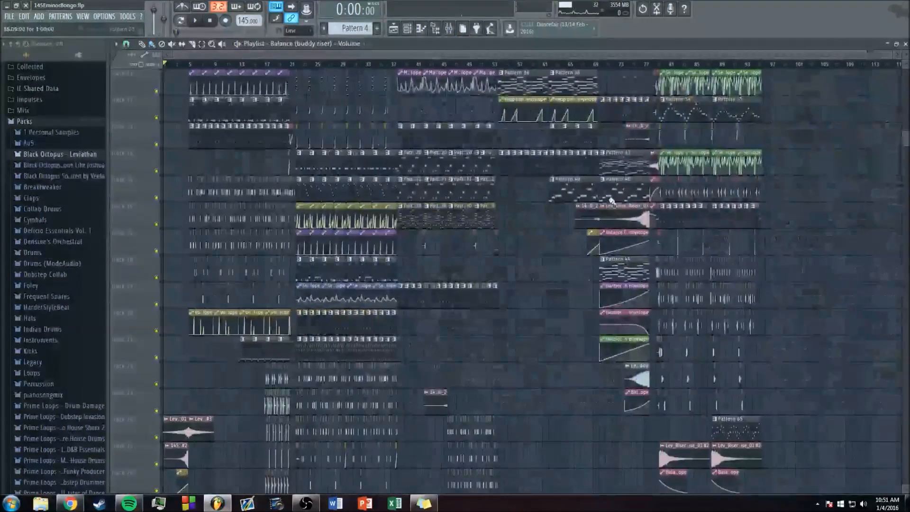
scroll(516, 247, "down", 3)
scroll(531, 289, "down", 3)
scroll(543, 208, "up", 10)
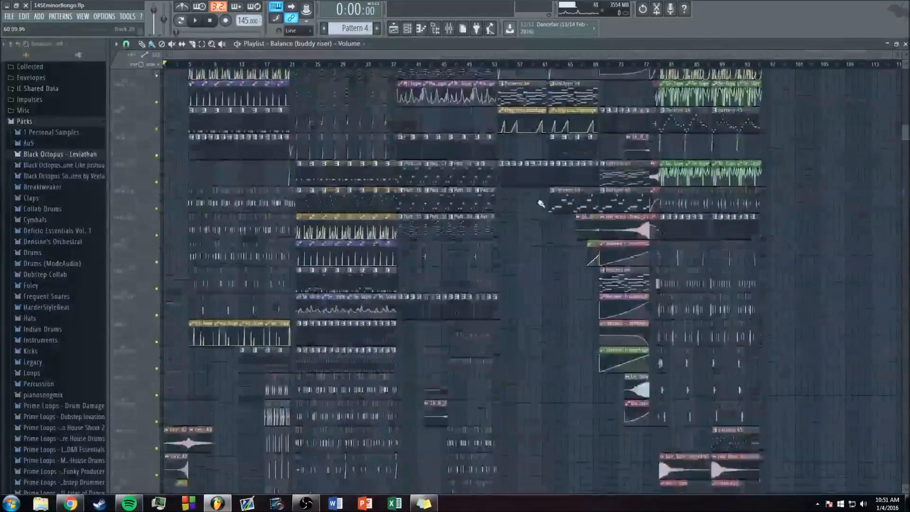
scroll(367, 62, "up", 5)
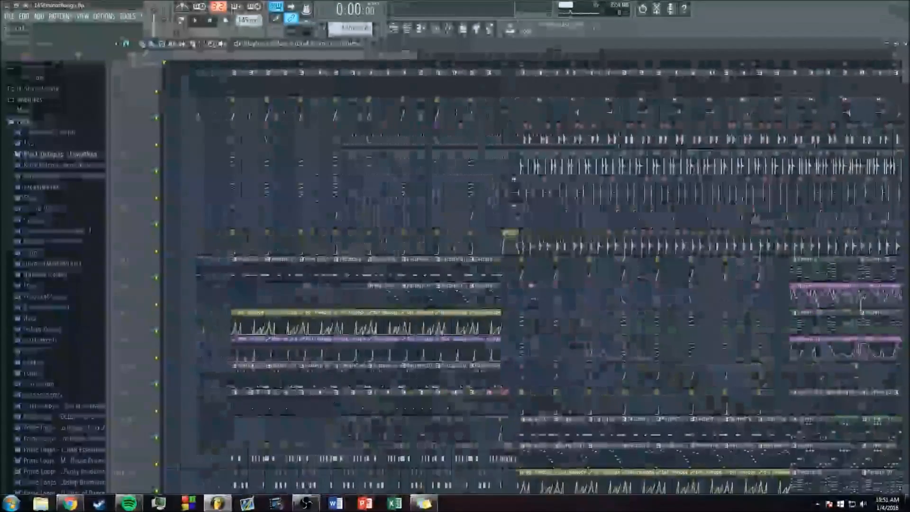
scroll(241, 153, "down", 5)
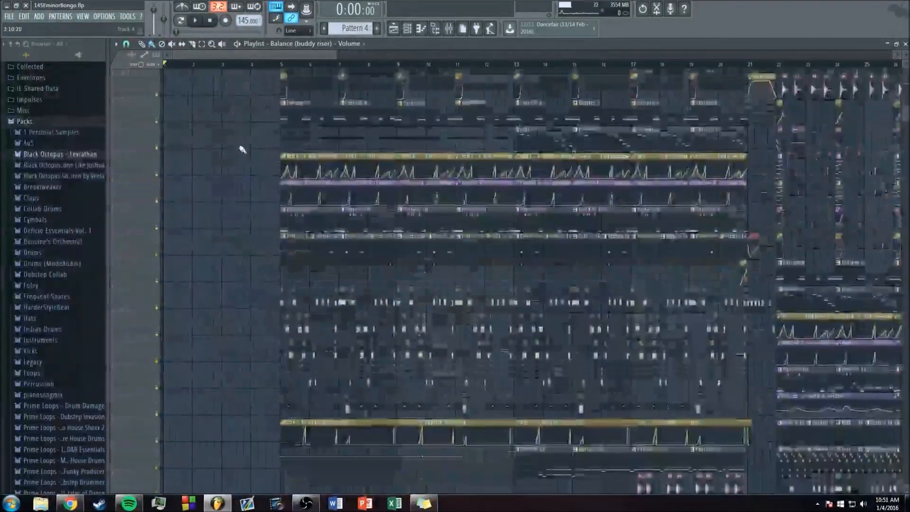
scroll(252, 56, "up", 4)
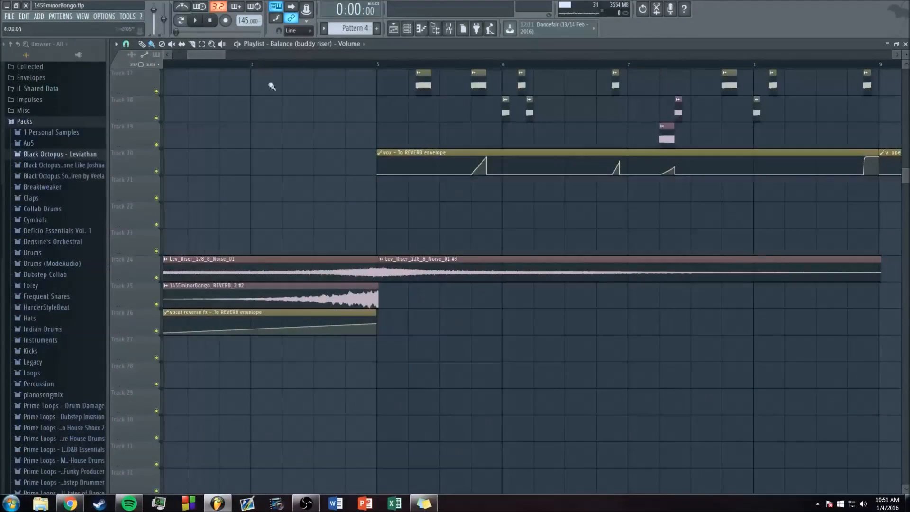
scroll(377, 76, "up", 4)
Step: Set the playback start to bar 5, listen to the vocal chop section from there, and stop
left_click(378, 66)
left_click_drag(225, 55, 223, 55)
left_click(449, 28)
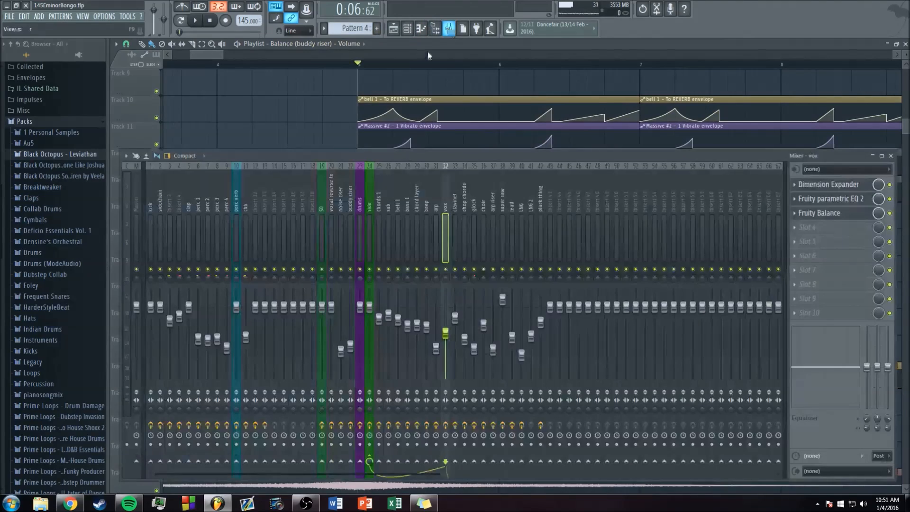
key("F9")
key("space")
left_click_drag(223, 55, 232, 55)
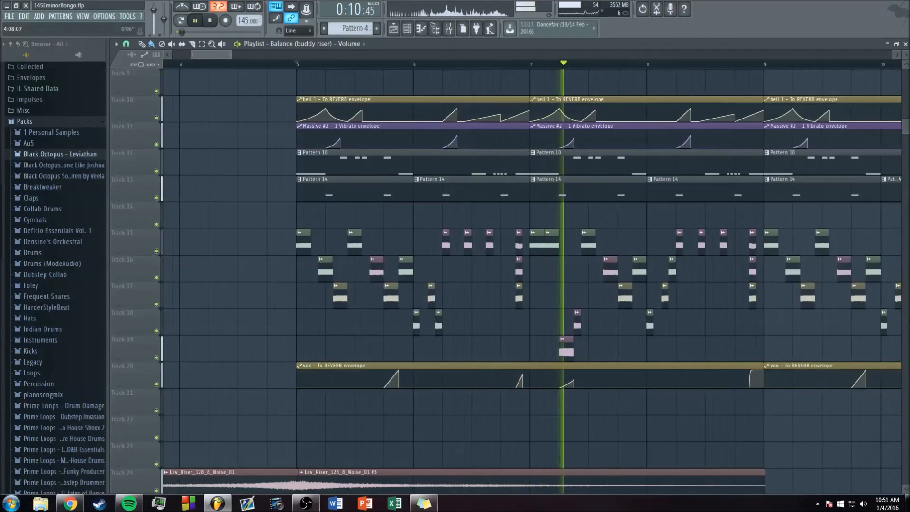
key("space")
Step: Inspect the channel settings of the Siren_Tones_Ooh_E and Siren_Tones_Ooh_G clips at the start of the vocal chops, closing each one
left_click_drag(231, 55, 205, 55)
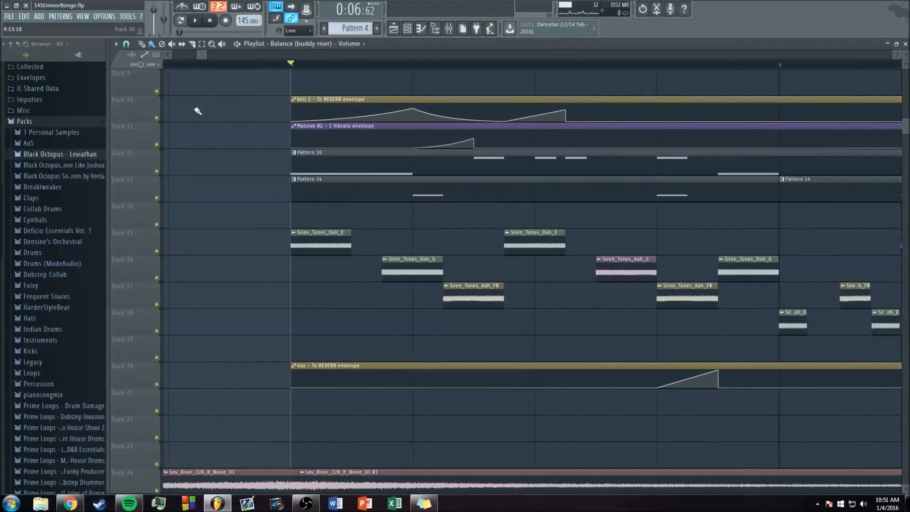
scroll(247, 56, "down", 2)
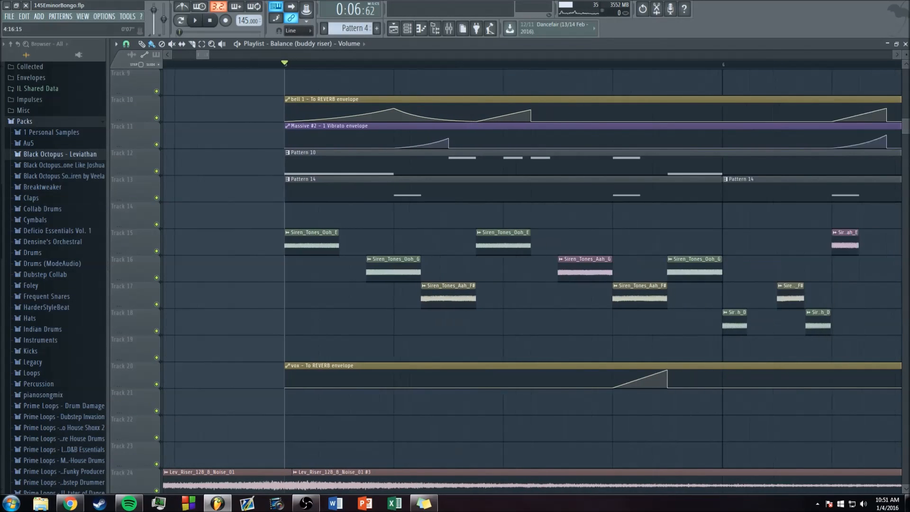
double_click(326, 240)
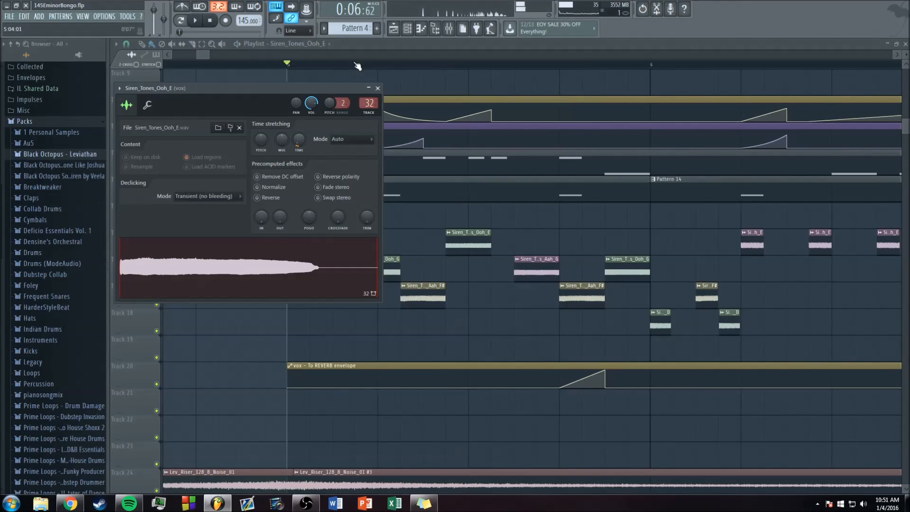
left_click(378, 88)
double_click(379, 269)
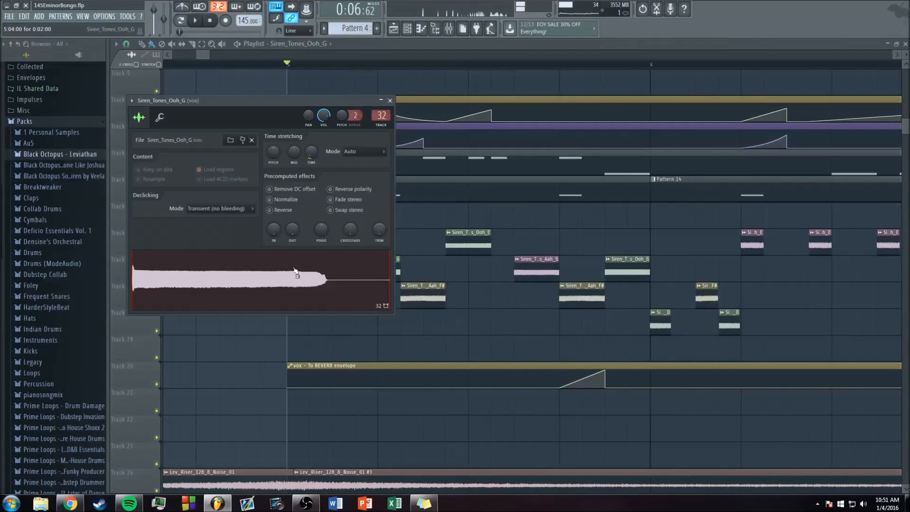
left_click(389, 99)
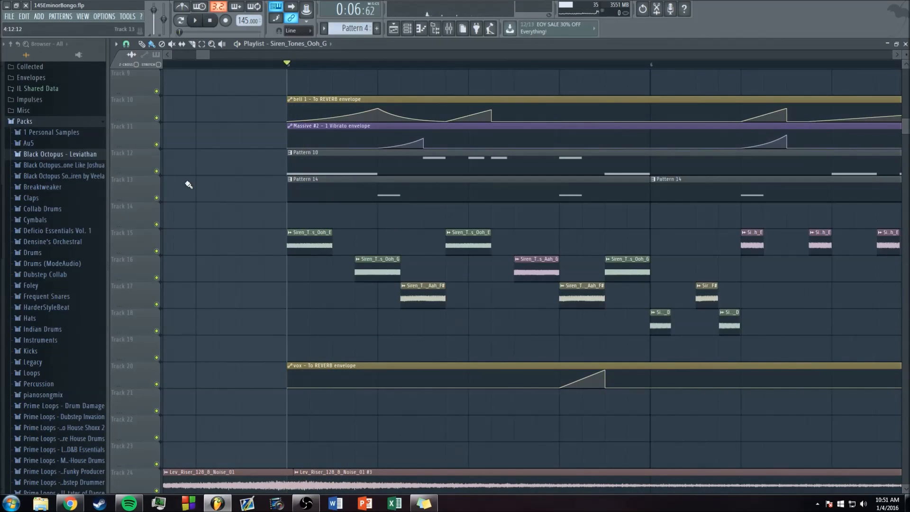
Step: Preview the Siren_Tones_Ooh samples from B to G in the Tones folder of the Black Octopus Siren by Veela pack
left_click(49, 176)
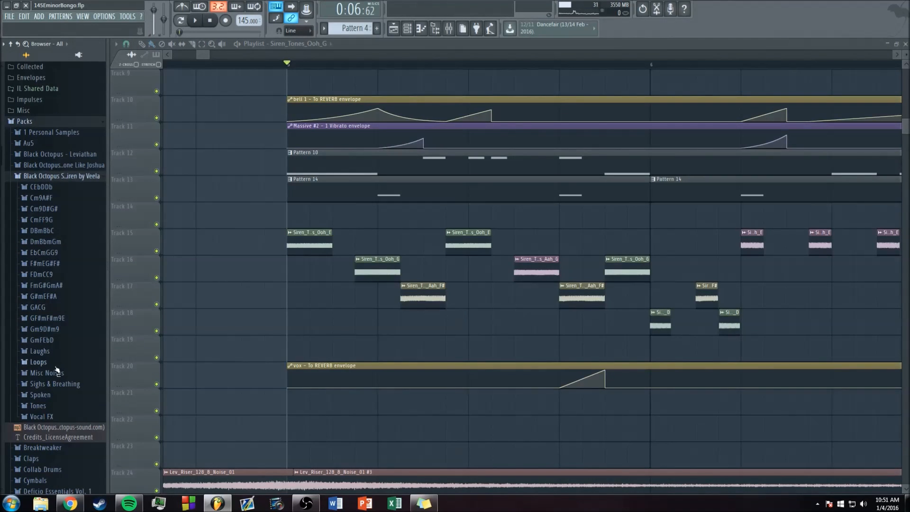
left_click(38, 405)
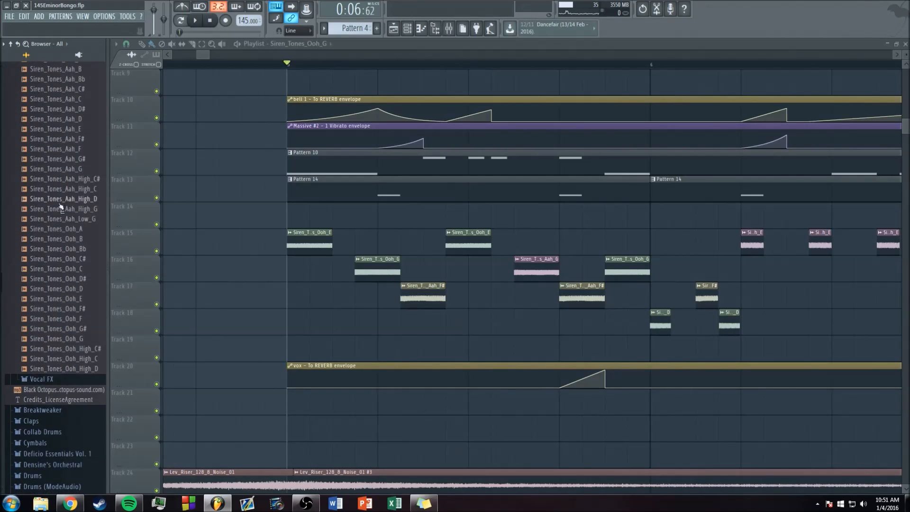
left_click(71, 299)
left_click(71, 309)
left_click(71, 319)
left_click(69, 329)
left_click(69, 339)
left_click(69, 349)
left_click(68, 358)
left_click(68, 369)
left_click(67, 389)
left_click(67, 398)
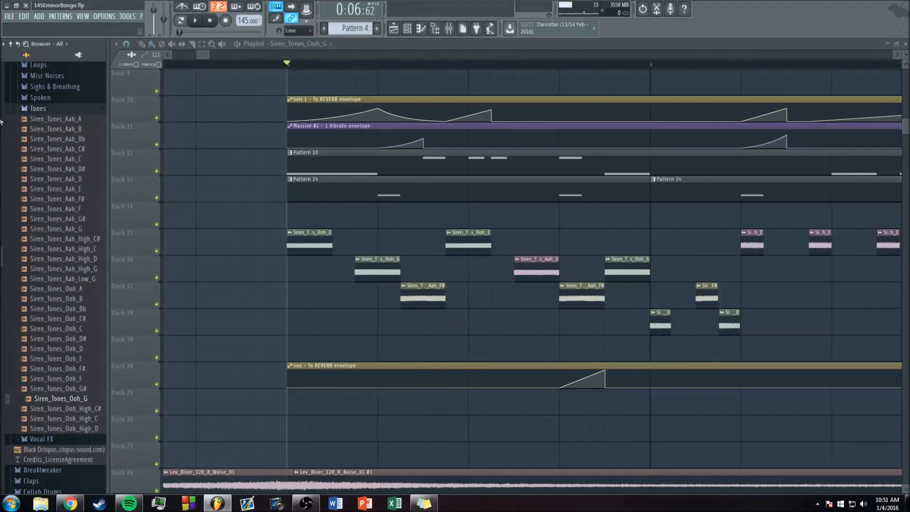
Step: Collapse the Tones folder and preview the first 128bpm Aah sample in the pack's EbCmGG9 folder
left_click(36, 110)
scroll(52, 151, "up", 10)
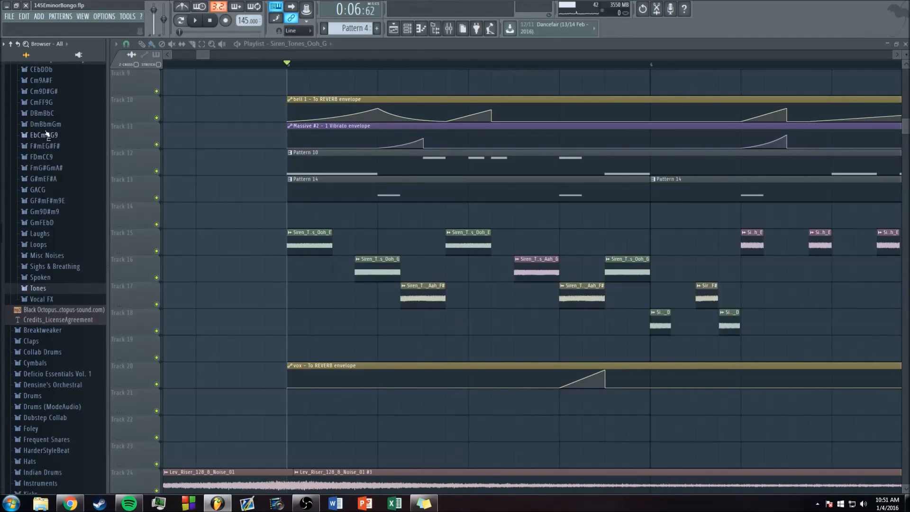
left_click(45, 135)
left_click(56, 146)
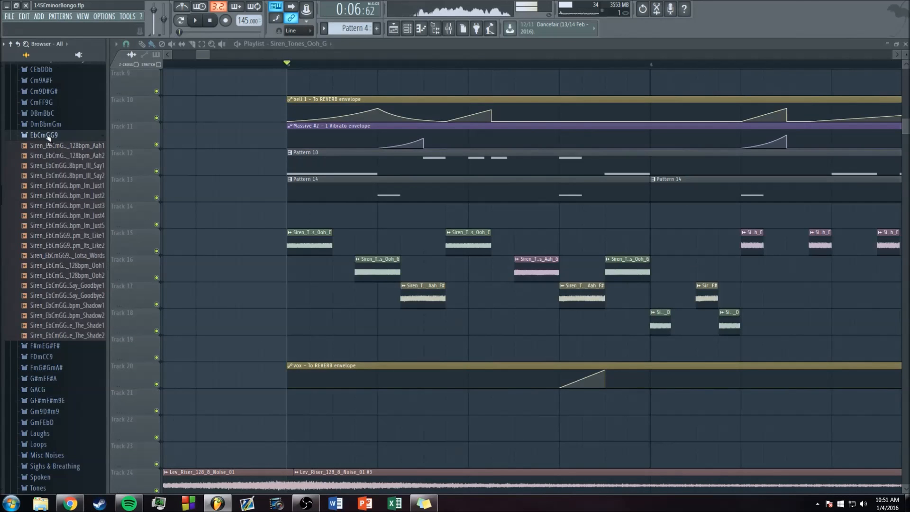
Step: Collapse the EbCmGG9 folder, the Siren pack and the Packs folder in the browser
left_click(45, 135)
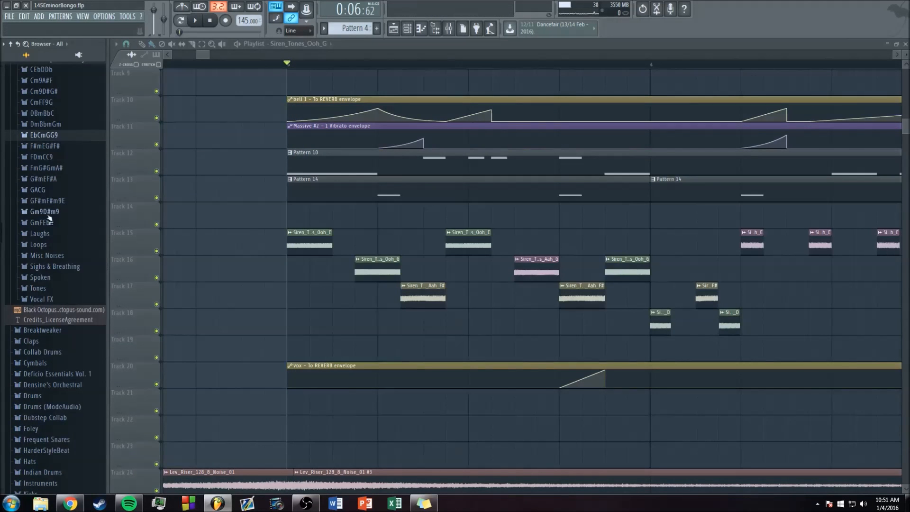
scroll(49, 218, "up", 10)
left_click(47, 173)
left_click(59, 127)
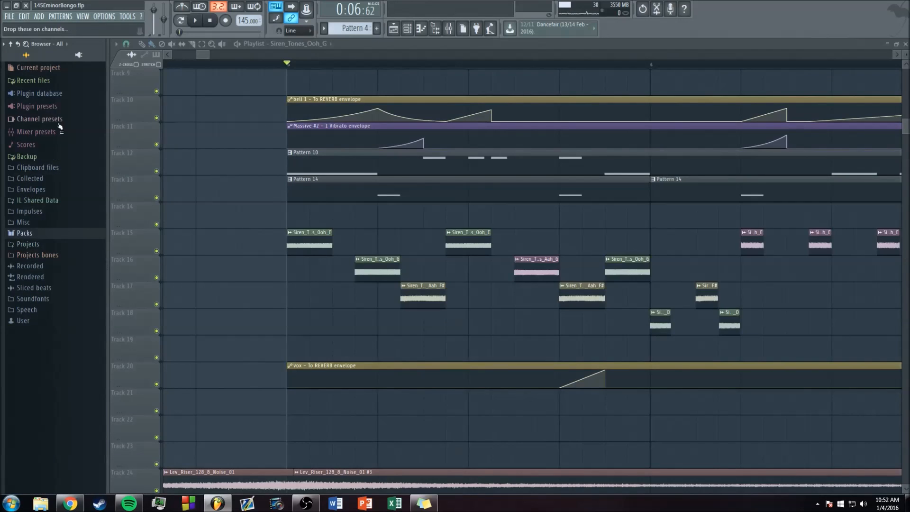
scroll(283, 70, "down", 3)
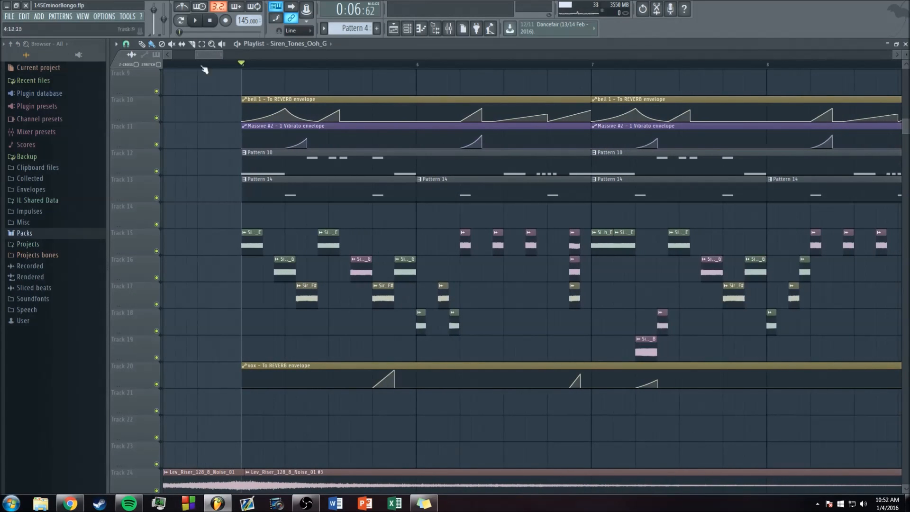
Step: Open the Vocals folder of the Legacy packs and preview the FLS_OhYeah sample
left_click(25, 233)
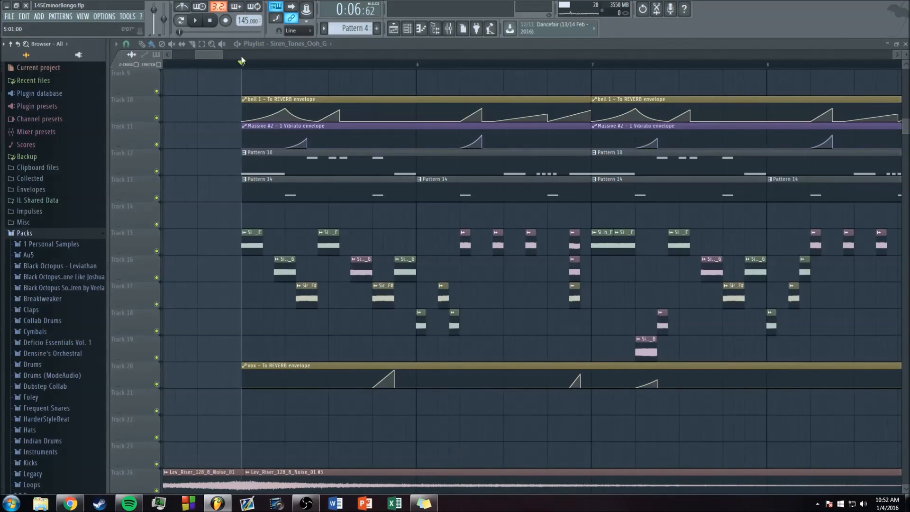
scroll(473, 213, "down", 2)
scroll(474, 213, "up", 3)
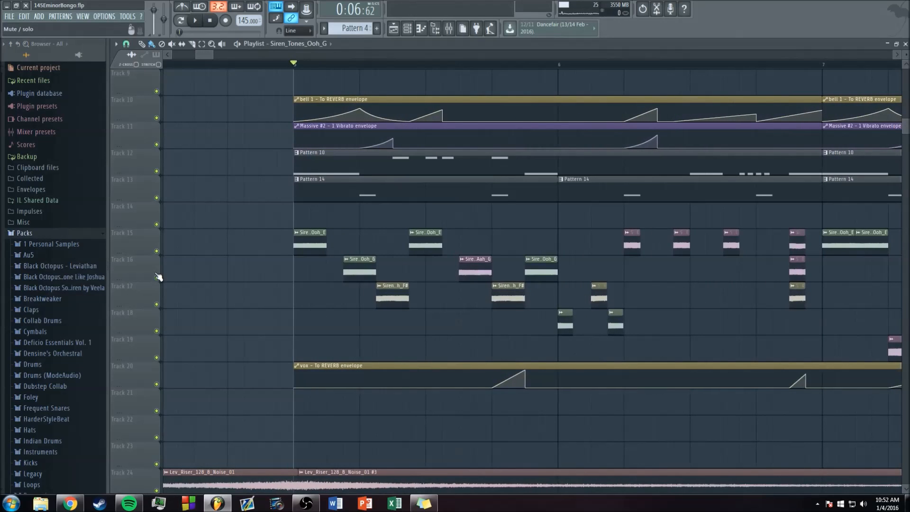
scroll(50, 315, "down", 3)
scroll(50, 314, "down", 3)
left_click(36, 298)
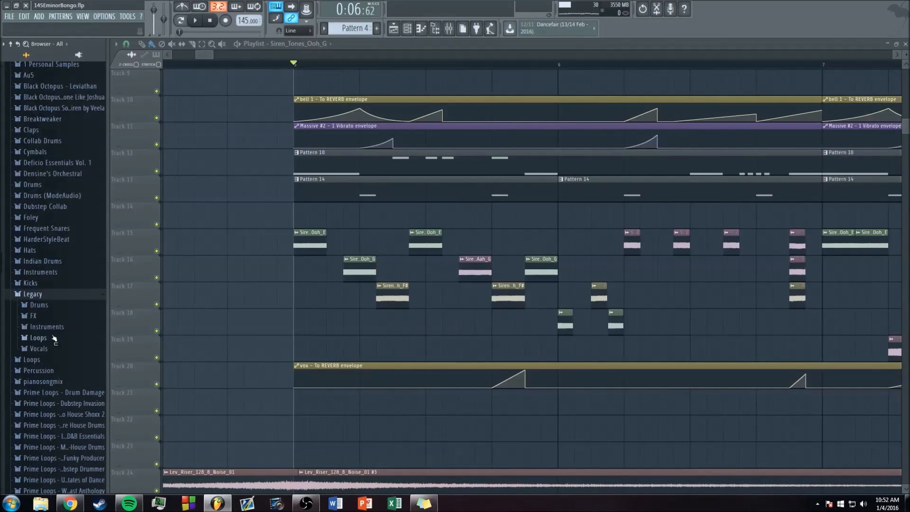
left_click(53, 349)
scroll(54, 349, "down", 1)
left_click(49, 258)
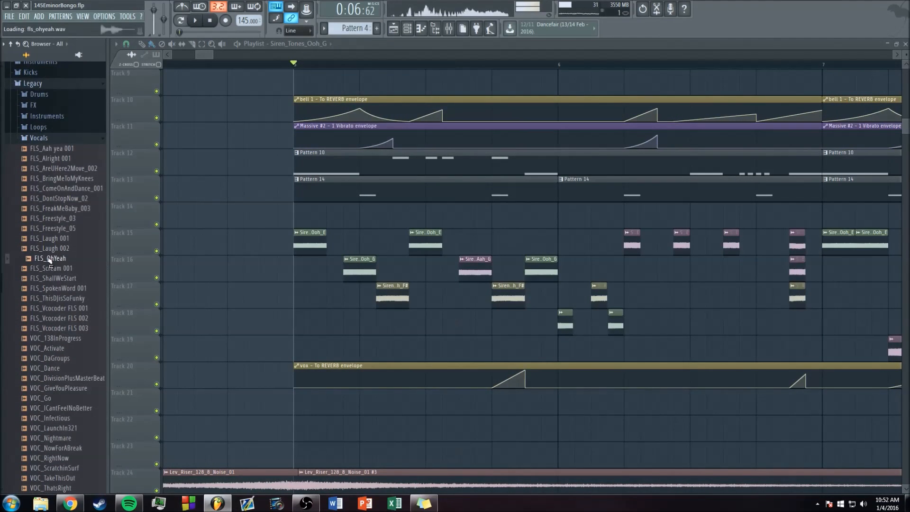
Step: Collapse the Vocals, Legacy and Packs folders in the browser
left_click(40, 139)
scroll(39, 156, "up", 2)
left_click(38, 145)
scroll(50, 206, "up", 4)
scroll(50, 208, "up", 3)
left_click(25, 143)
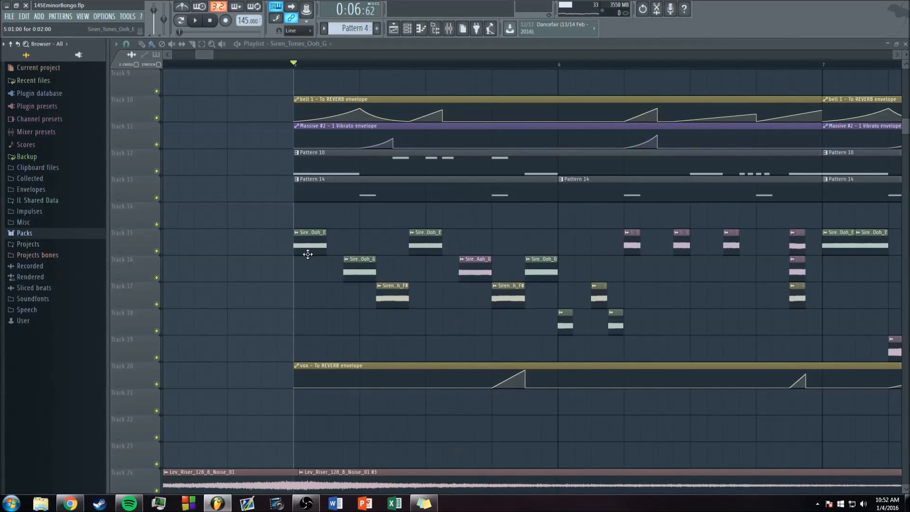
Step: Pick up the Siren_Tones_Ooh_E sample from its bar 5 clip and place a test clip of it in bar 1 of Track 9
double_click(309, 252)
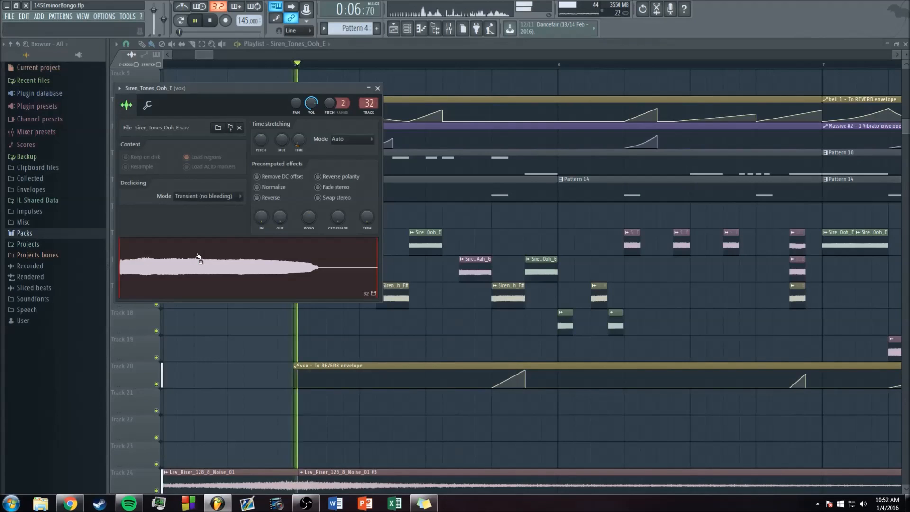
right_click(392, 219)
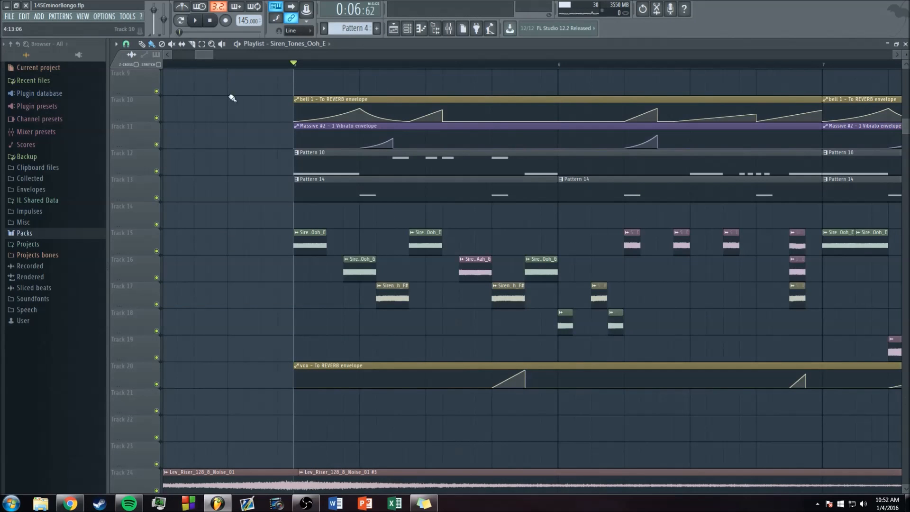
scroll(258, 92, "down", 3)
left_click(246, 93)
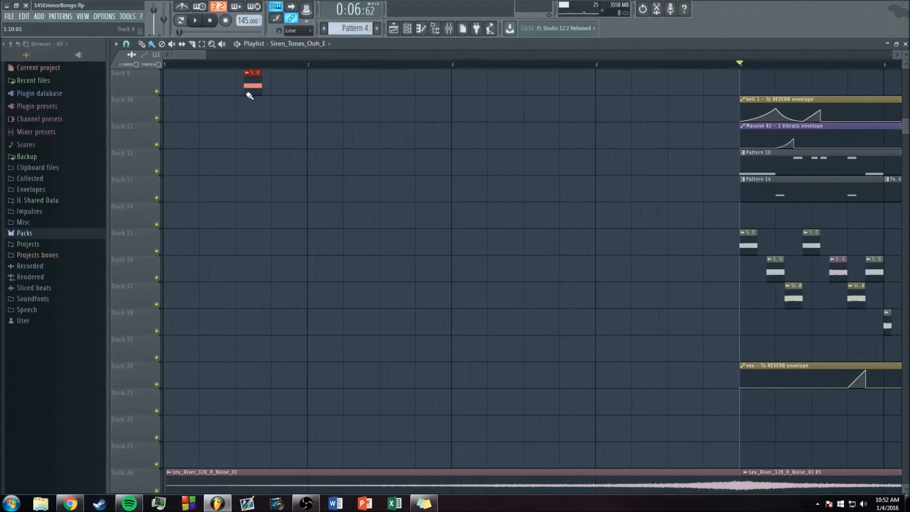
left_click_drag(246, 82, 164, 93)
scroll(198, 67, "up", 3)
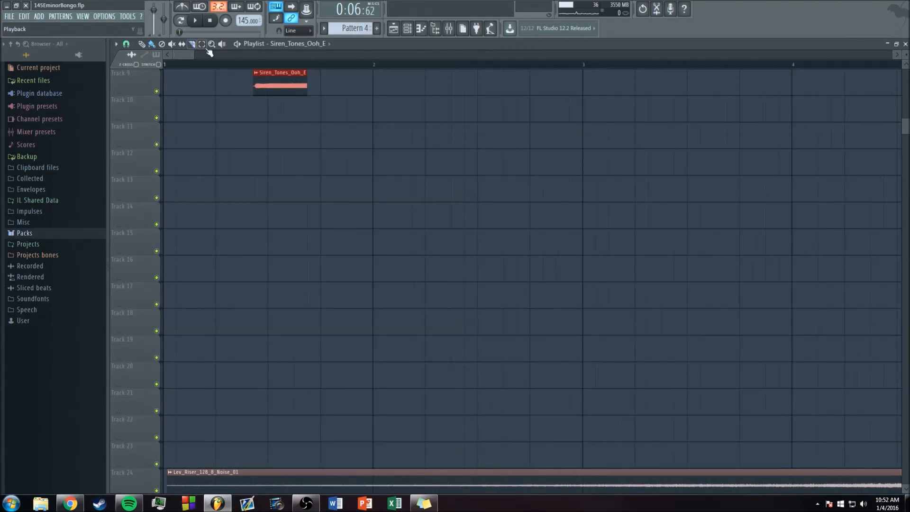
Step: Audition the Track 9 test clip from its original start with the beginning trimmed off, and delete the clip
left_click(261, 63)
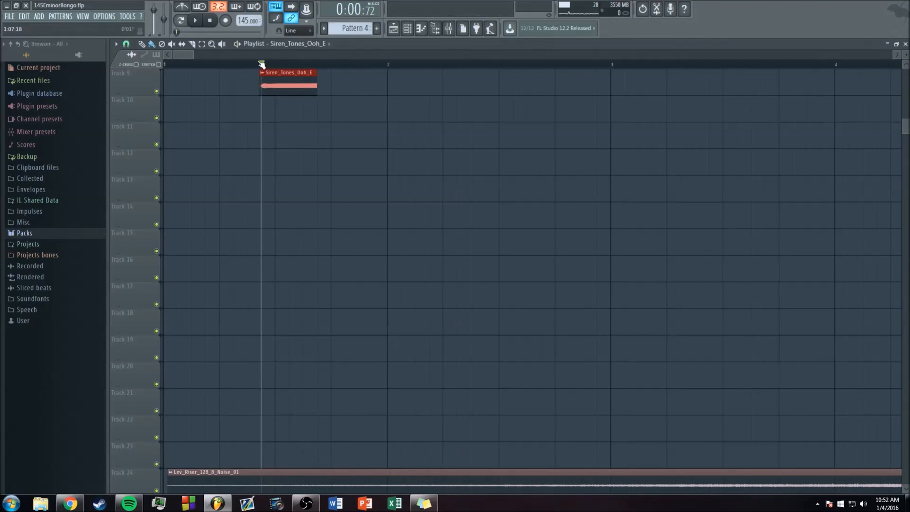
left_click_drag(260, 87, 290, 88)
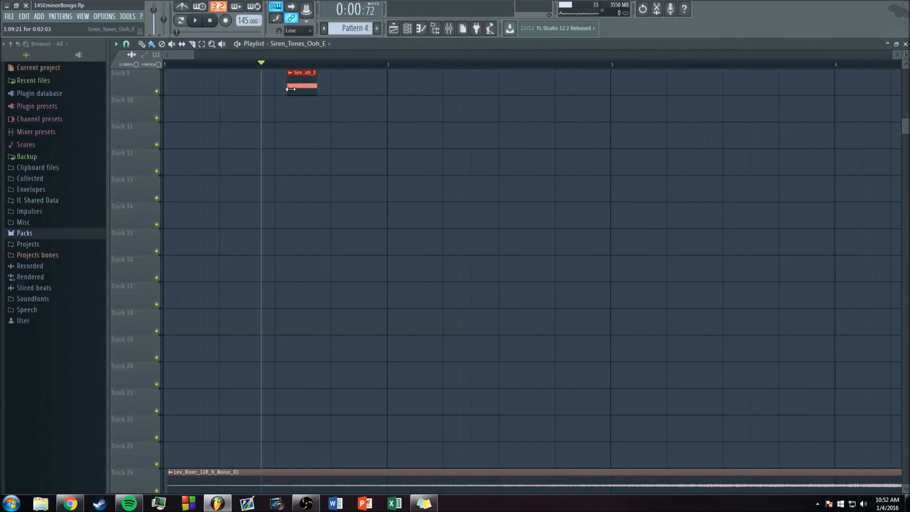
key("space")
Step: Return the playback start to bar 5 and listen to the vocal chop section twice
key("space")
right_click(301, 84)
mouse_move(193, 54)
left_mouse_down()
mouse_move(248, 54)
mouse_move(201, 55)
left_mouse_up()
left_click(179, 64)
key("space")
key("space")
scroll(256, 189, "up", 2)
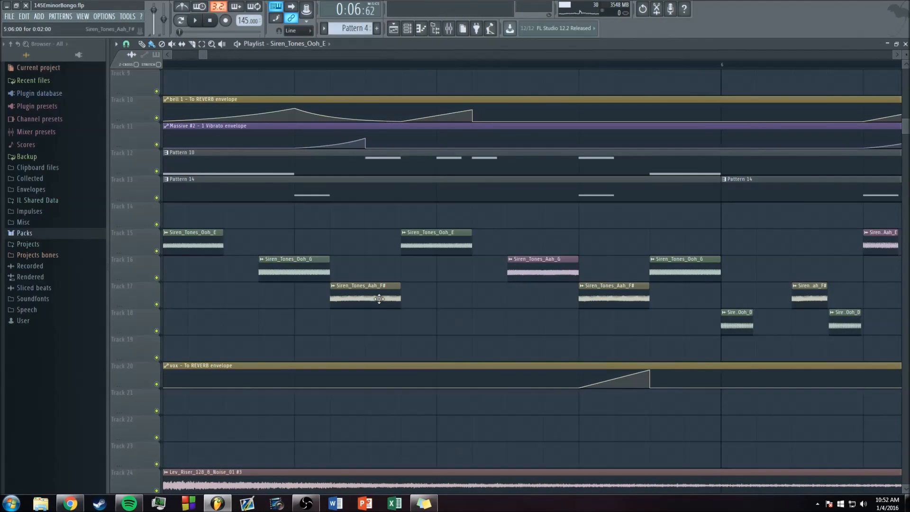
left_click_drag(207, 54, 216, 55)
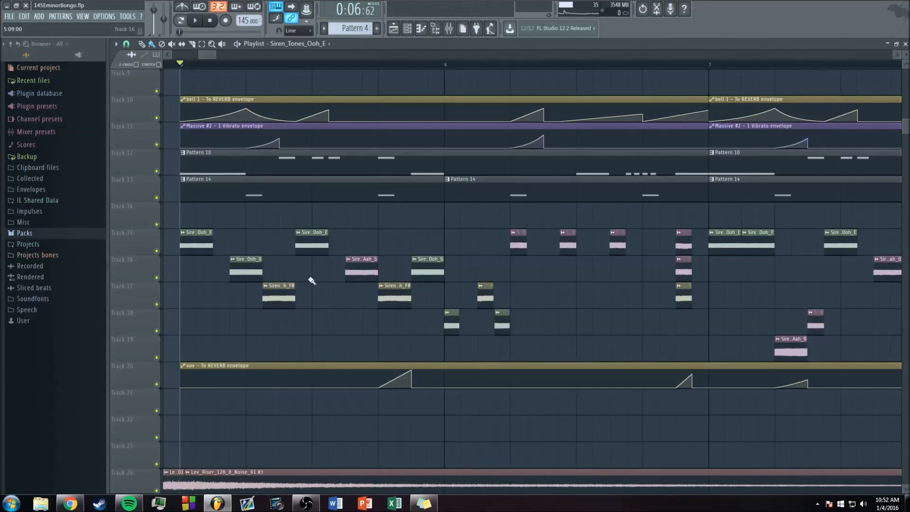
key("space")
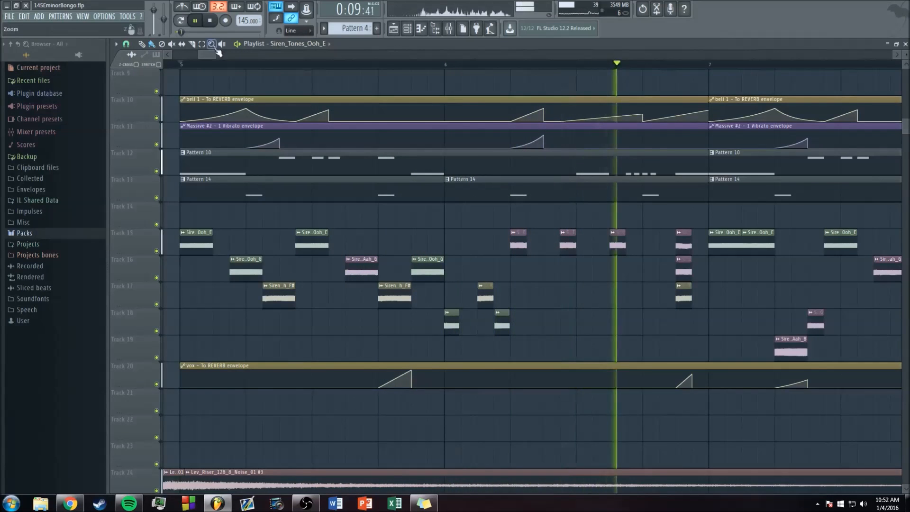
key("space")
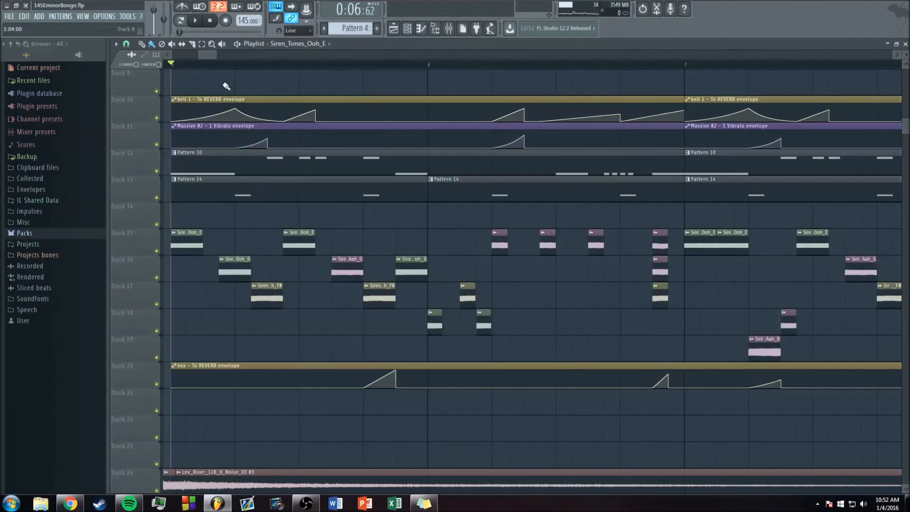
Step: Open Dimension Expander on the vox mixer track and play the vocal chops to compare the effect on and off
scroll(206, 55, "down", 3)
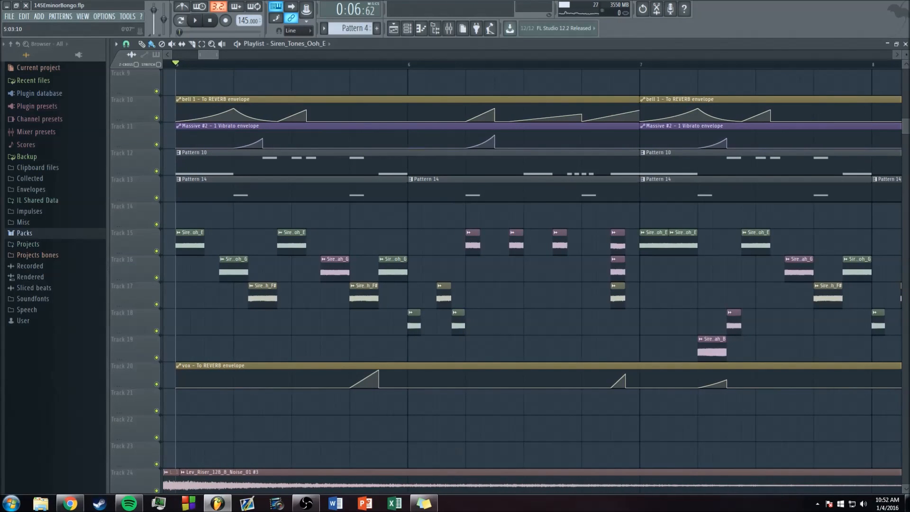
left_click_drag(208, 55, 207, 56)
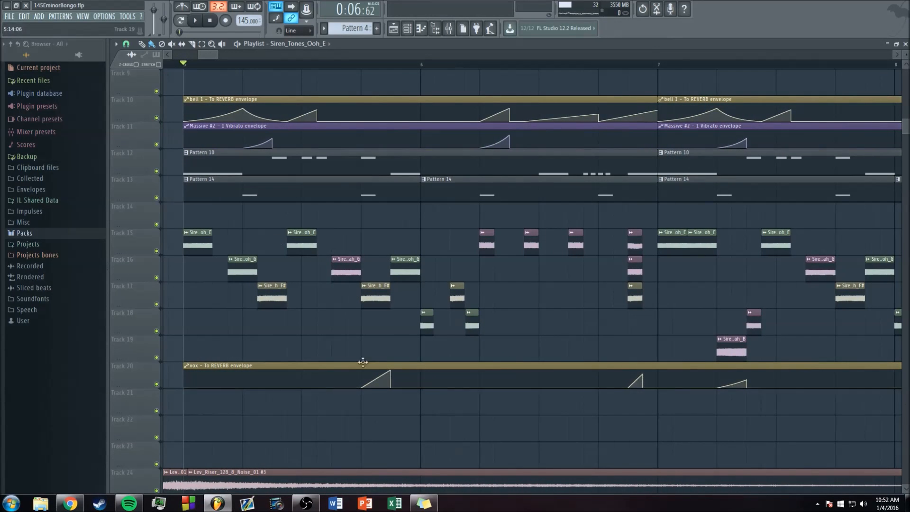
left_click(448, 28)
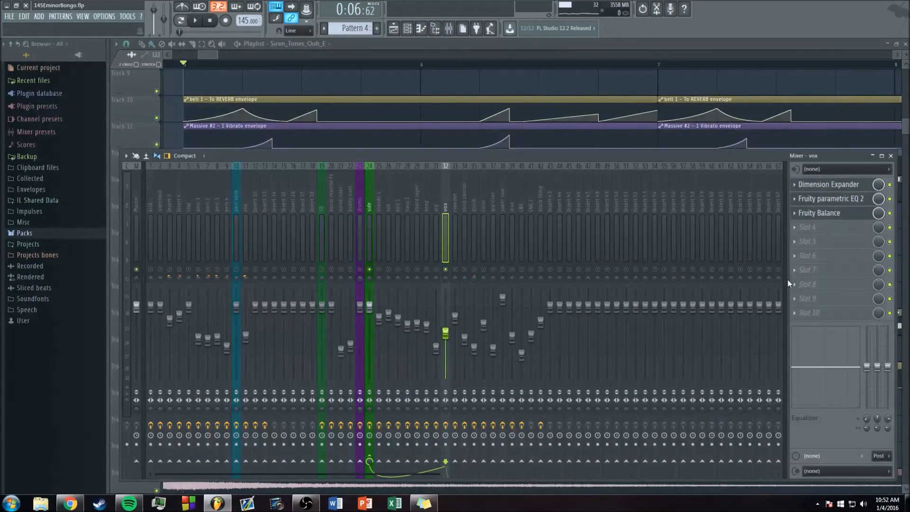
left_click(829, 184)
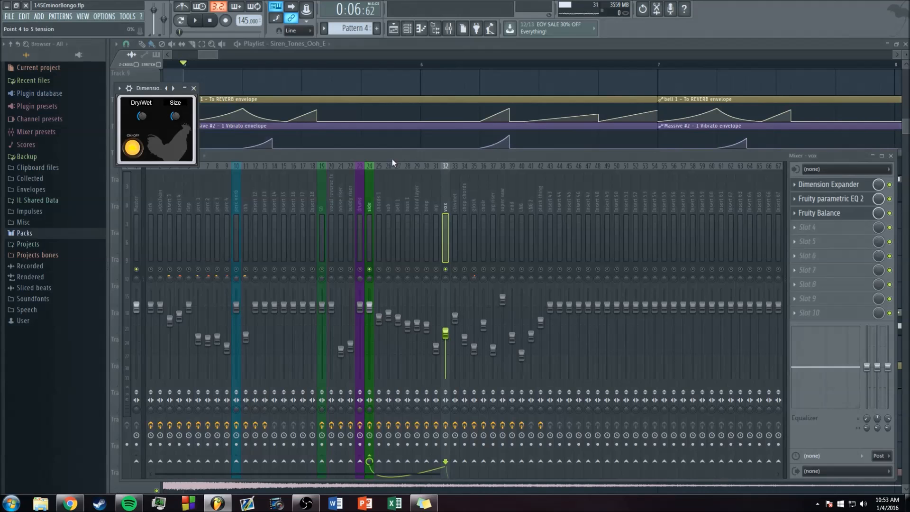
key("space")
left_click(890, 185)
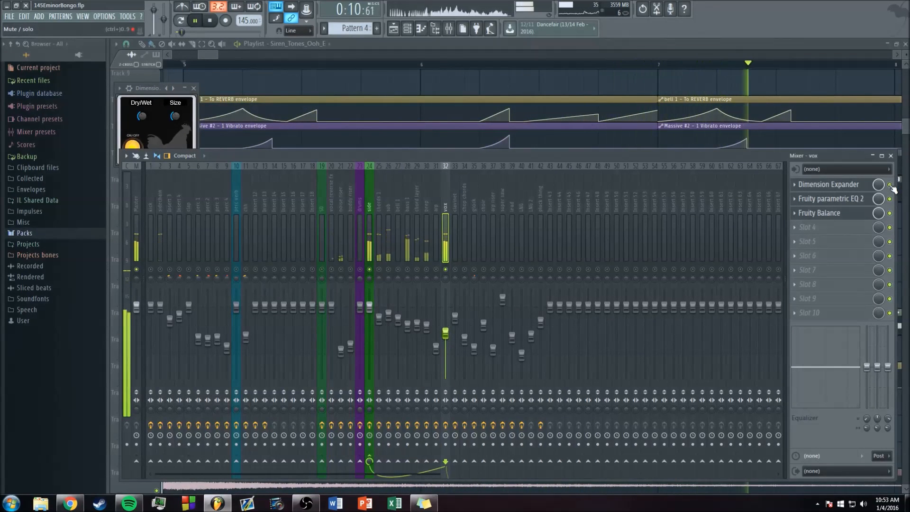
key("space")
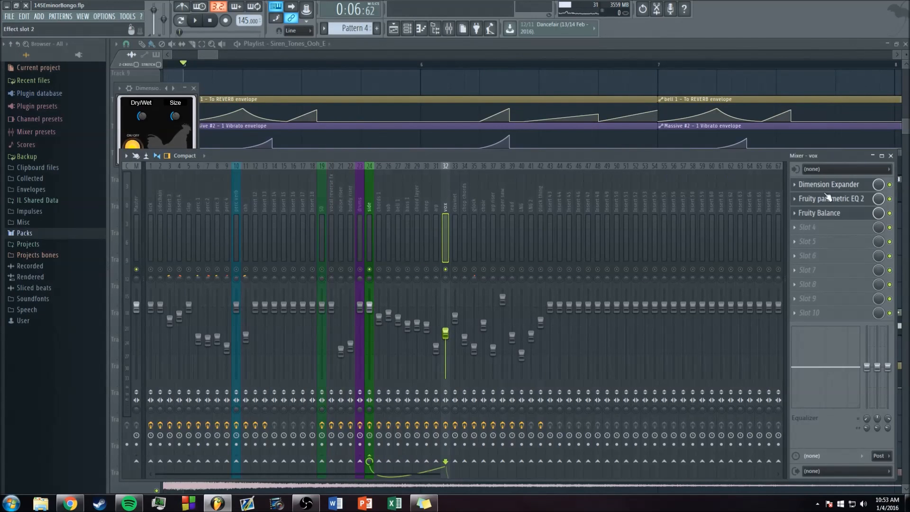
Step: Inspect the Fruity parametric EQ 2 and Fruity Balance effects on the vox mixer track
left_click(523, 199)
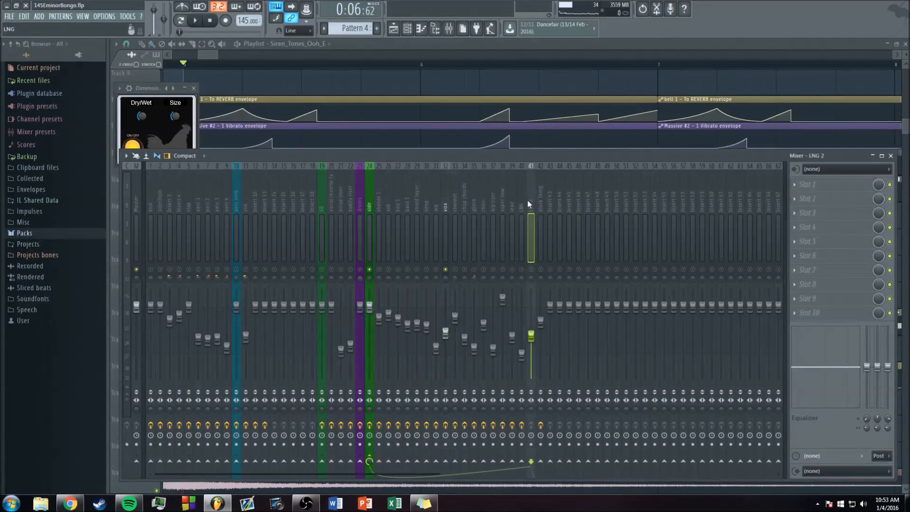
left_click(445, 201)
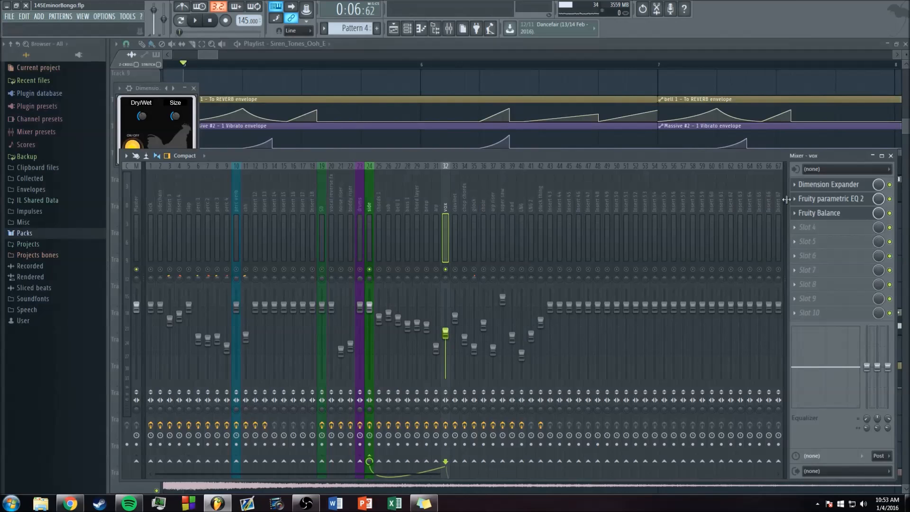
left_click(828, 199)
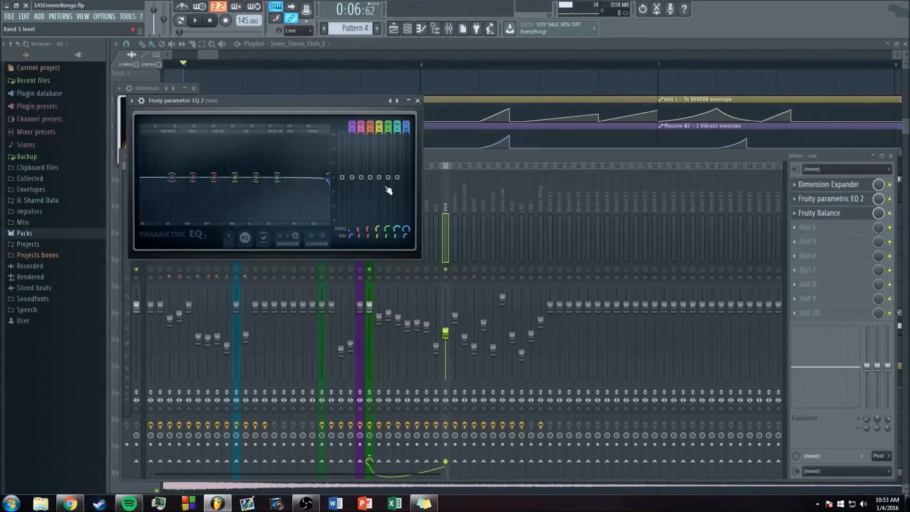
left_click(820, 214)
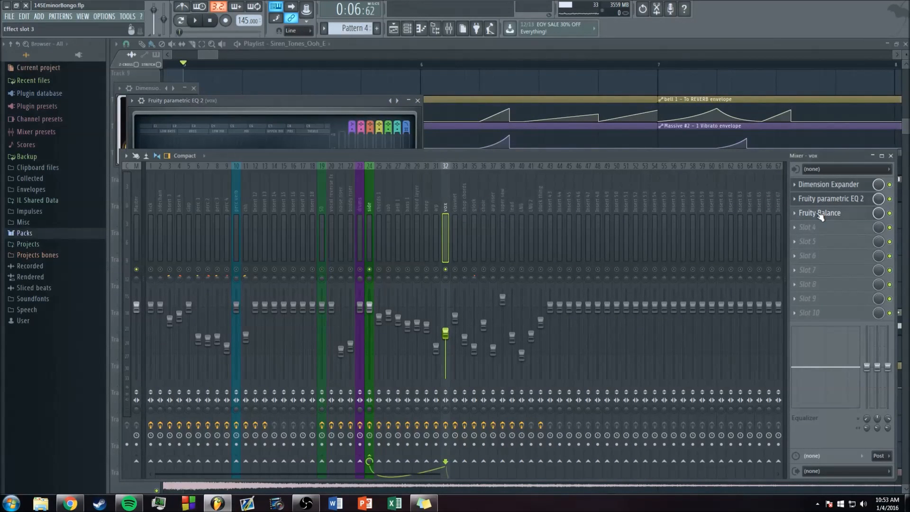
Step: Look over the vox reverb automation in the playlist and bring the mixer's REVERB send track into view
left_click(213, 53)
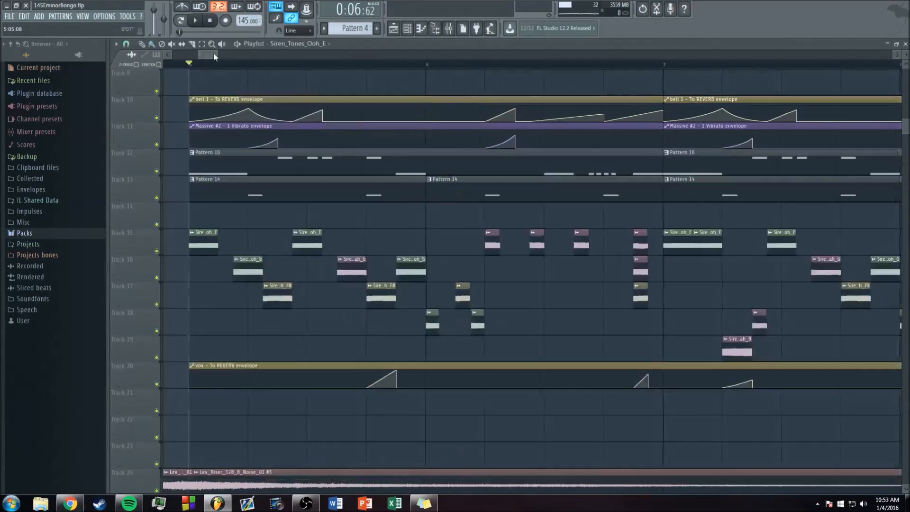
scroll(213, 53, "down", 4)
left_click_drag(262, 55, 299, 55)
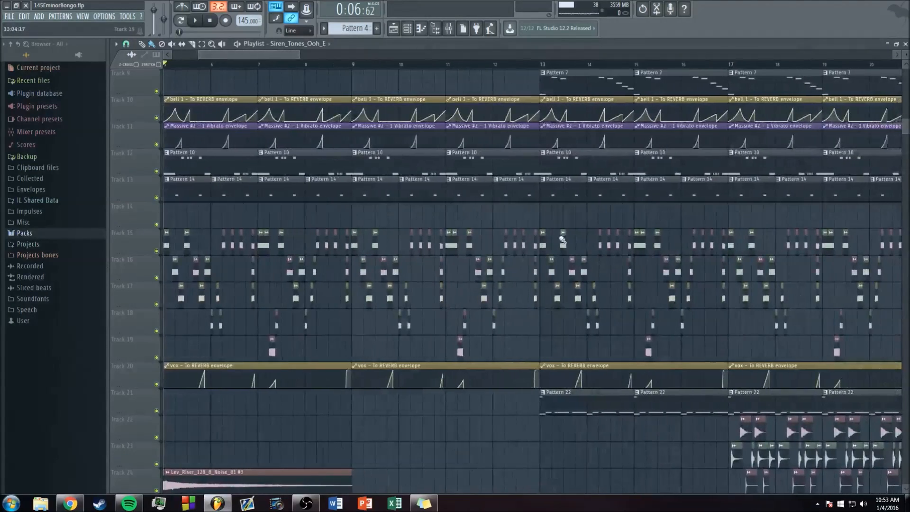
scroll(355, 56, "up", 3)
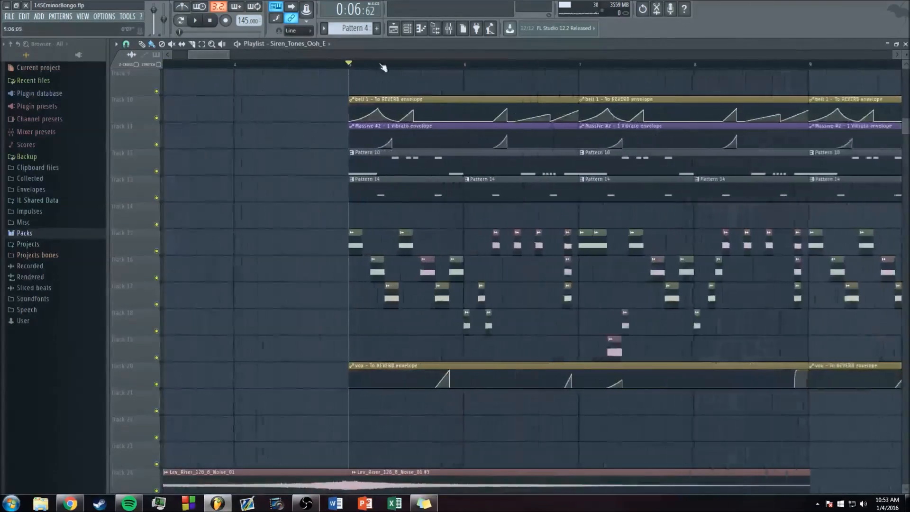
left_click(449, 29)
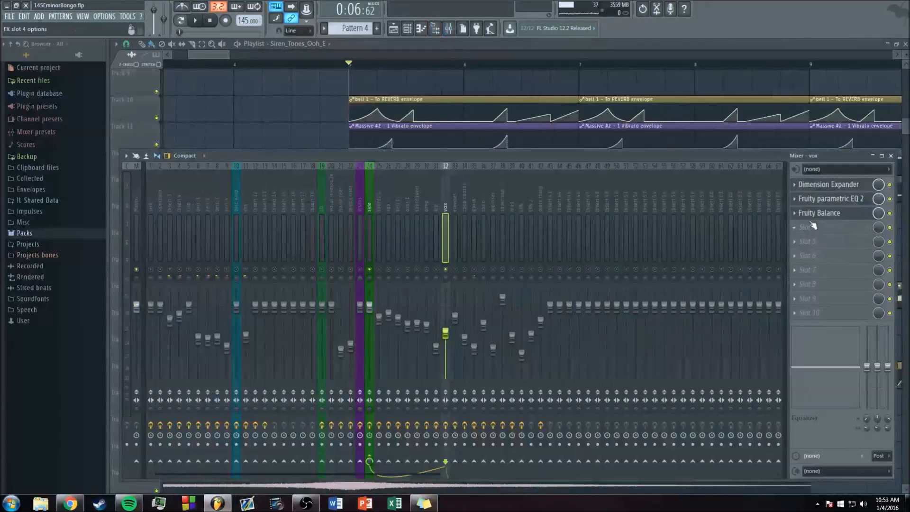
left_click(784, 271)
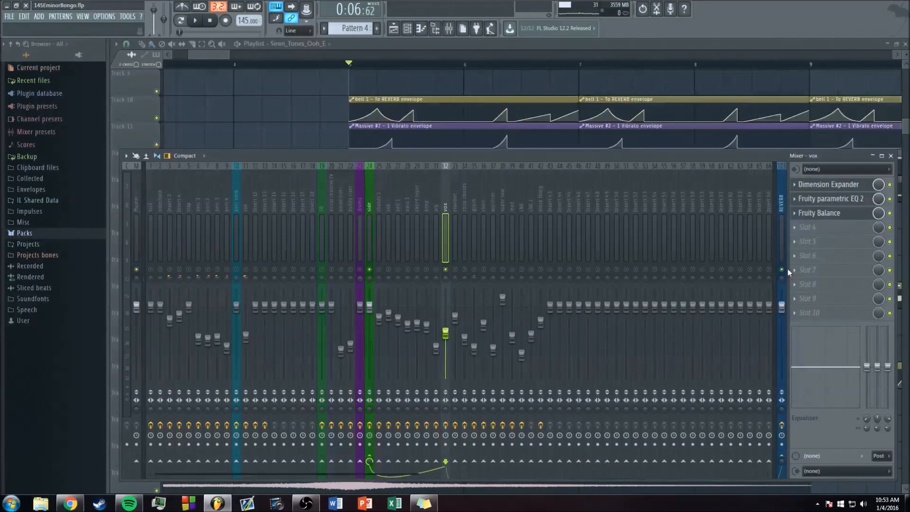
Step: Play the vocal chops from bar 5 while watching the vox and REVERB mixer tracks, and stop
left_click_drag(376, 192, 442, 192)
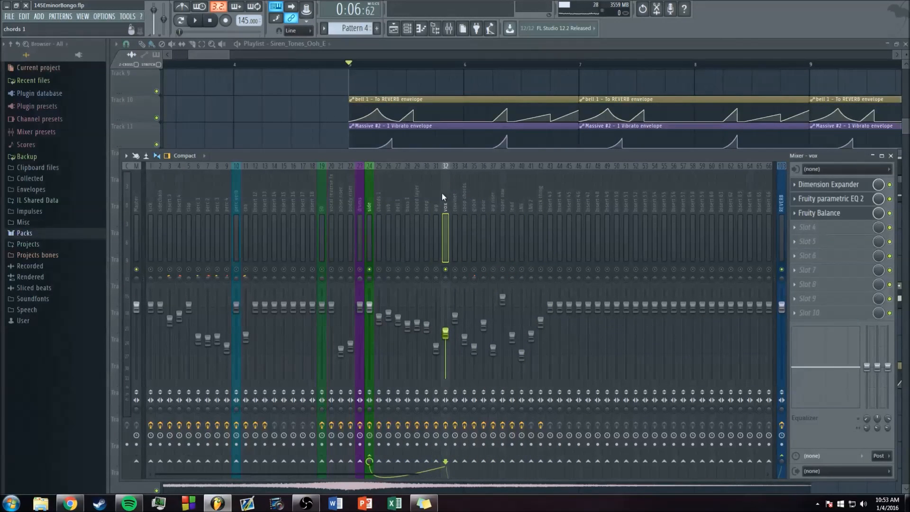
left_click(783, 195)
mouse_move(456, 200)
left_mouse_down()
mouse_move(440, 200)
mouse_move(447, 198)
left_mouse_up()
key("space")
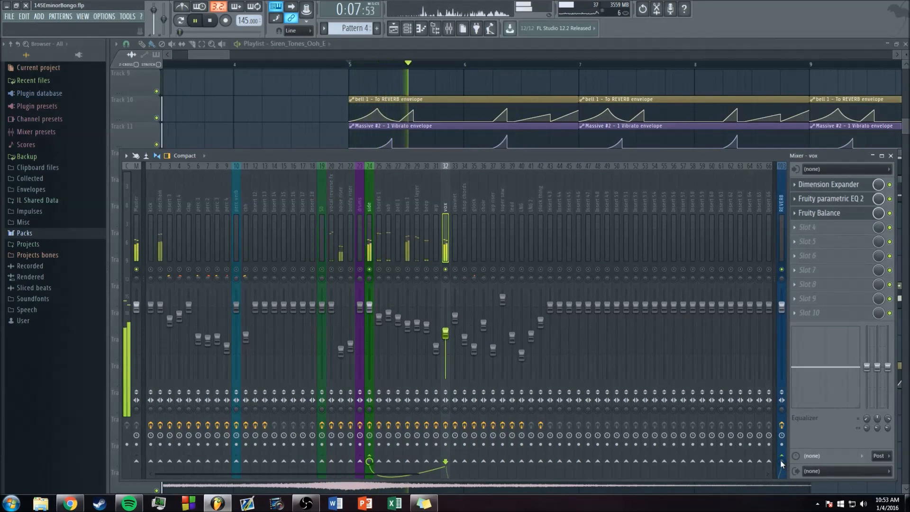
key("space")
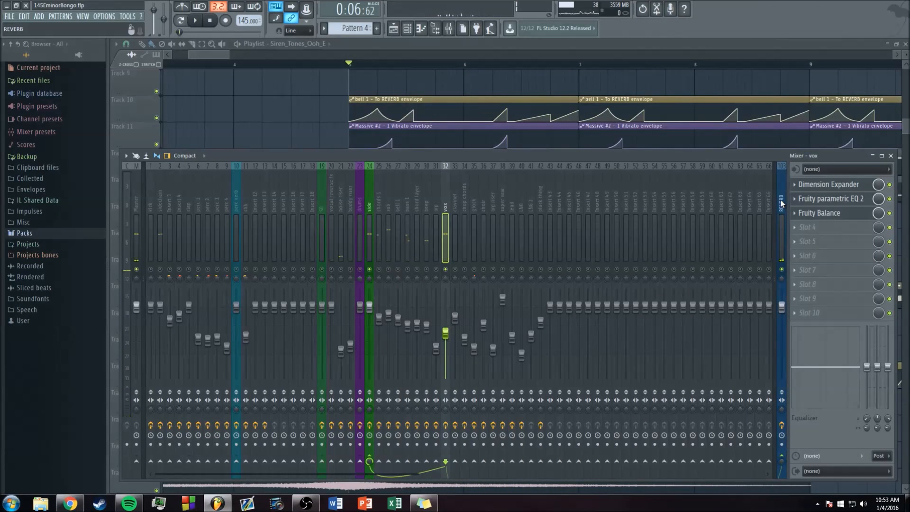
Step: Inspect the ValhallaRoom and Fruity parametric EQ 2 effects on the REVERB mixer track and close both windows
left_click(781, 204)
left_click(823, 189)
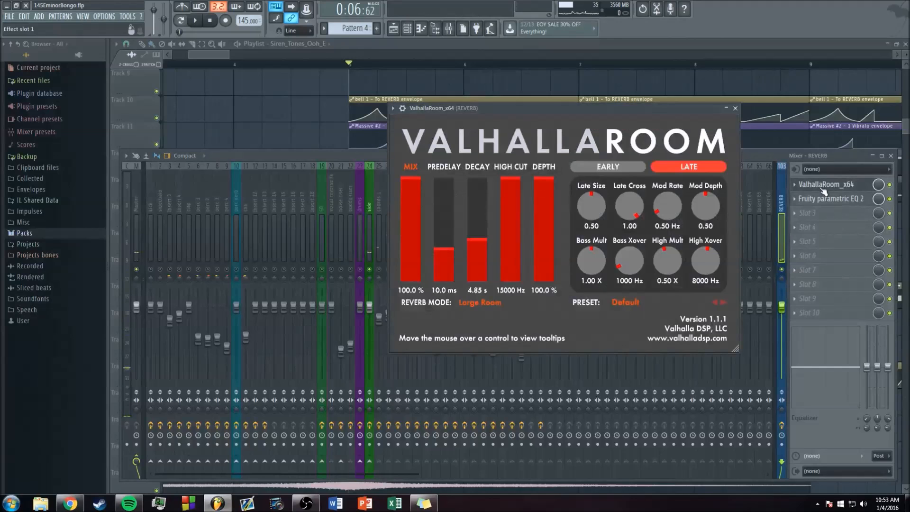
left_click(825, 199)
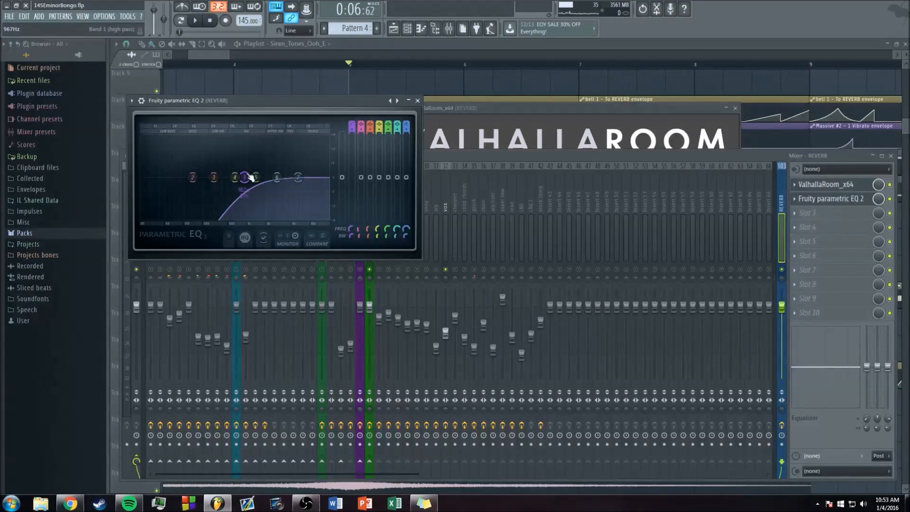
left_click_drag(501, 107, 540, 95)
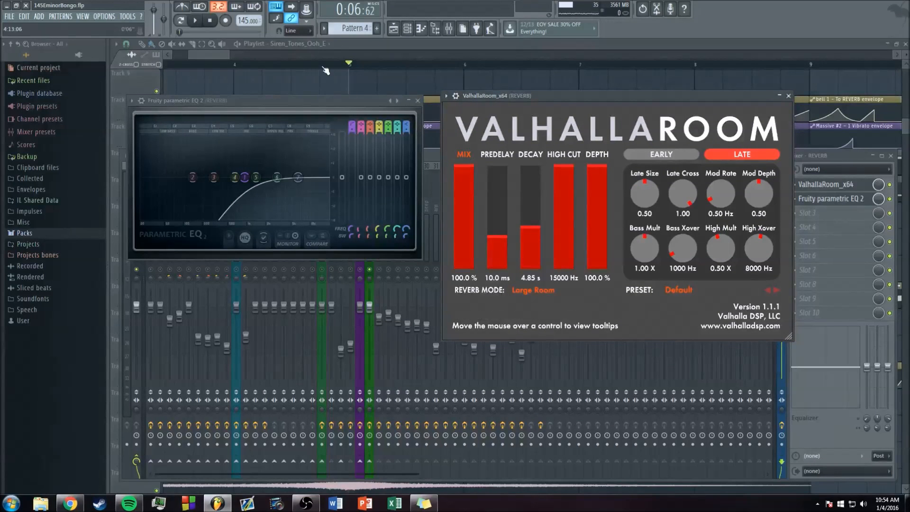
left_click(788, 96)
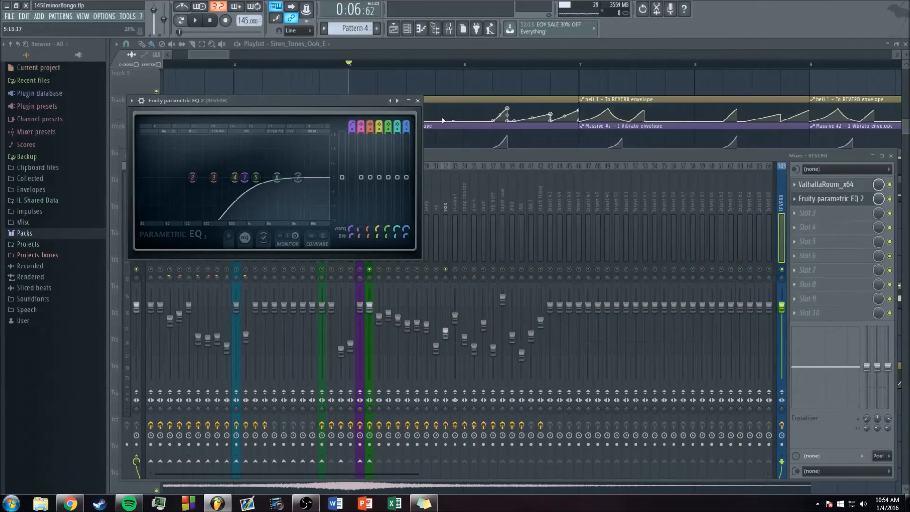
left_click(417, 101)
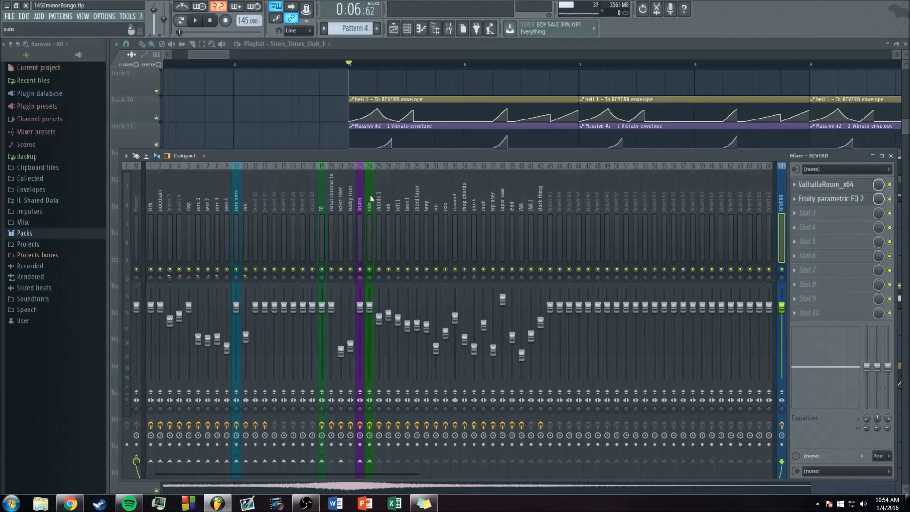
Step: Look through the instrument mixer tracks from pluck thing to arp, select the side track, and return to the playlist
left_click(540, 205)
left_click(512, 204)
left_click(493, 205)
left_click(436, 204)
left_click_drag(435, 204, 373, 195)
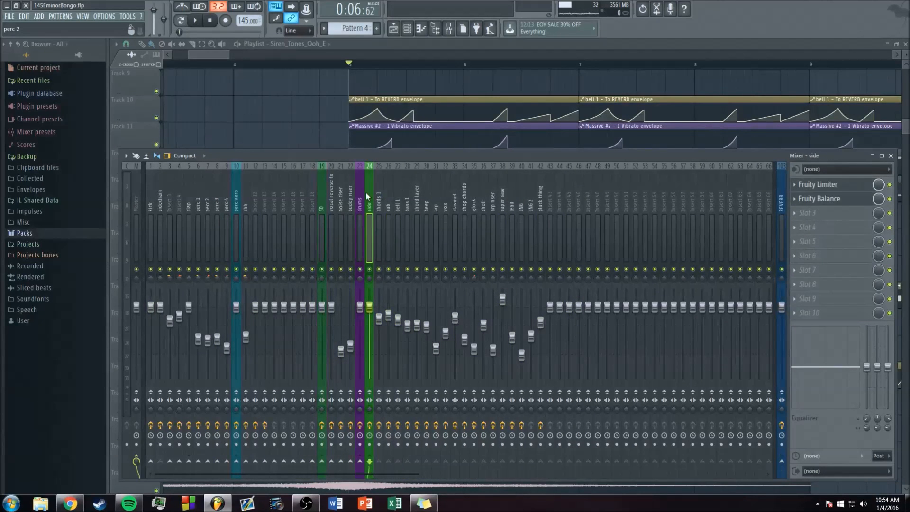
key("F9")
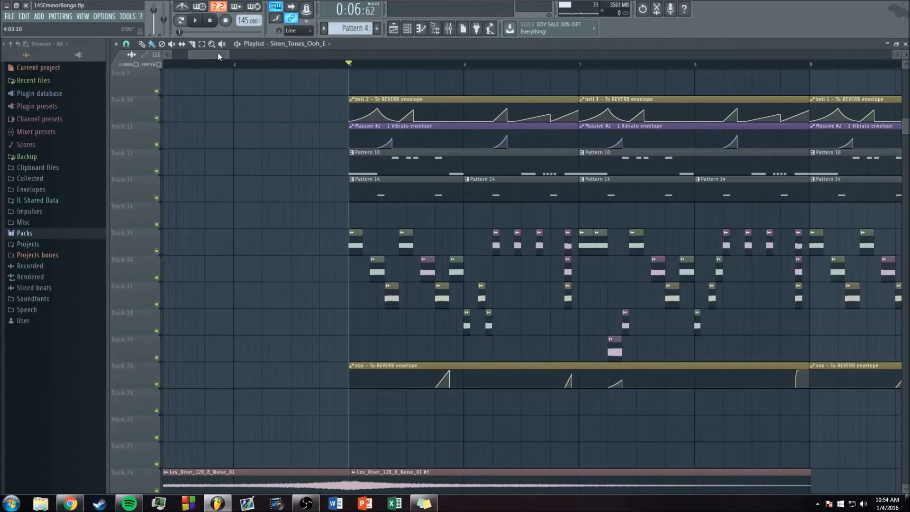
Step: Play the arrangement from bar 78 into the drop and follow the vocal clips in the playlist
left_click_drag(218, 64, 245, 88)
double_click(222, 64)
left_click_drag(229, 54, 675, 54)
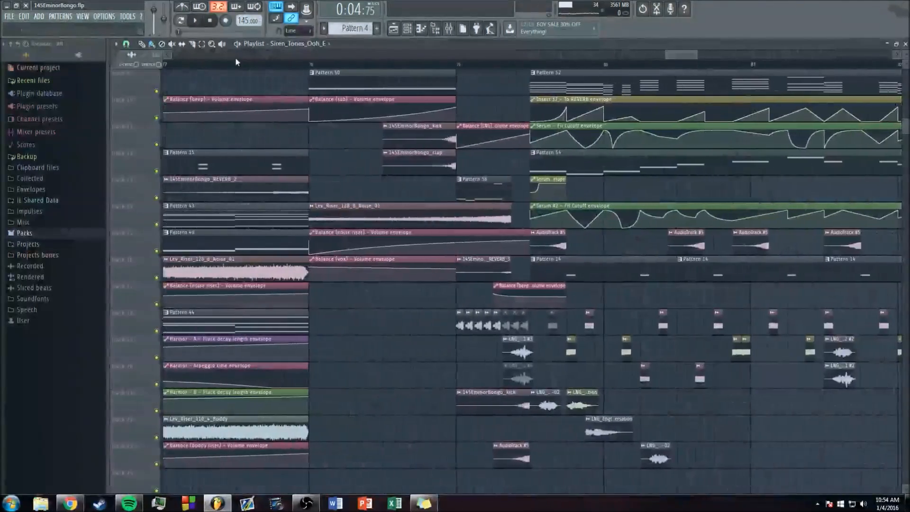
left_click(448, 29)
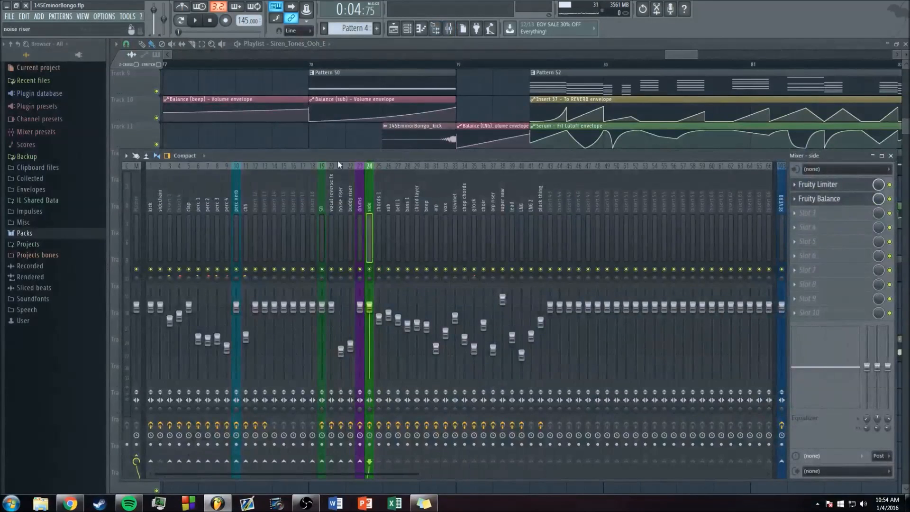
left_click(309, 64)
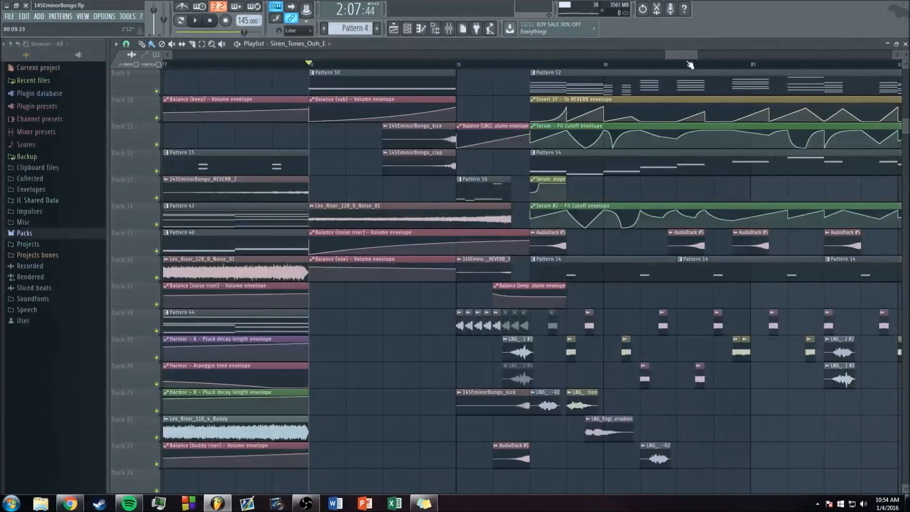
scroll(353, 260, "down", 2)
key("space")
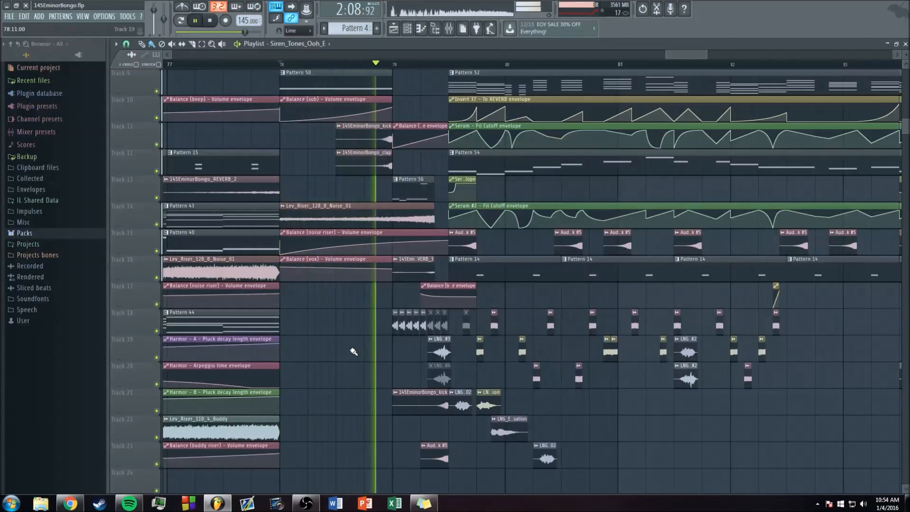
left_click_drag(674, 54, 716, 54)
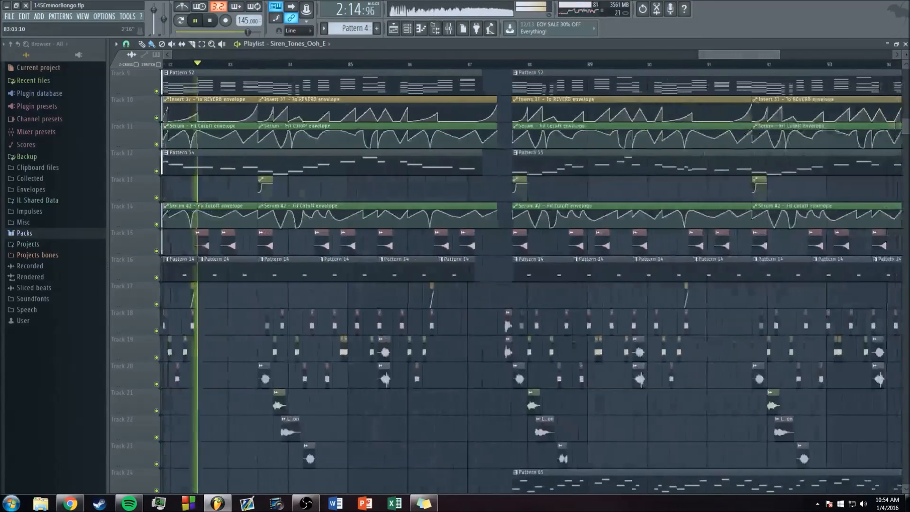
Step: Move the playback position to just after bar 87, play the LNG vocal clips leading into bar 88, and stop
left_click(467, 64)
key("space")
left_click_drag(719, 54, 715, 62)
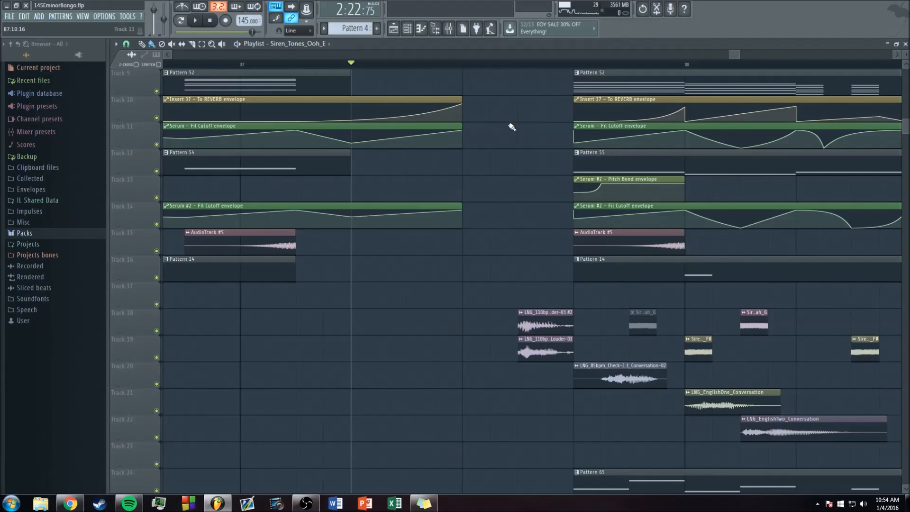
scroll(314, 280, "down", 1)
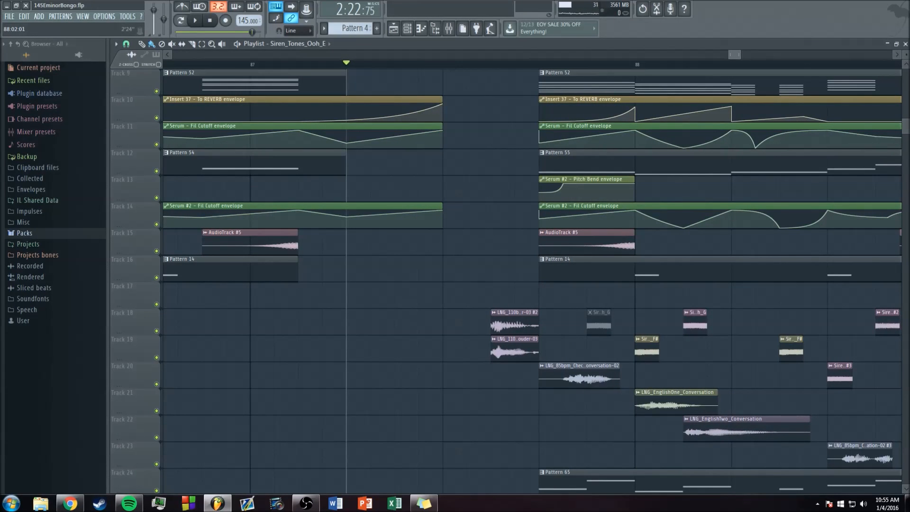
scroll(533, 271, "down", 1)
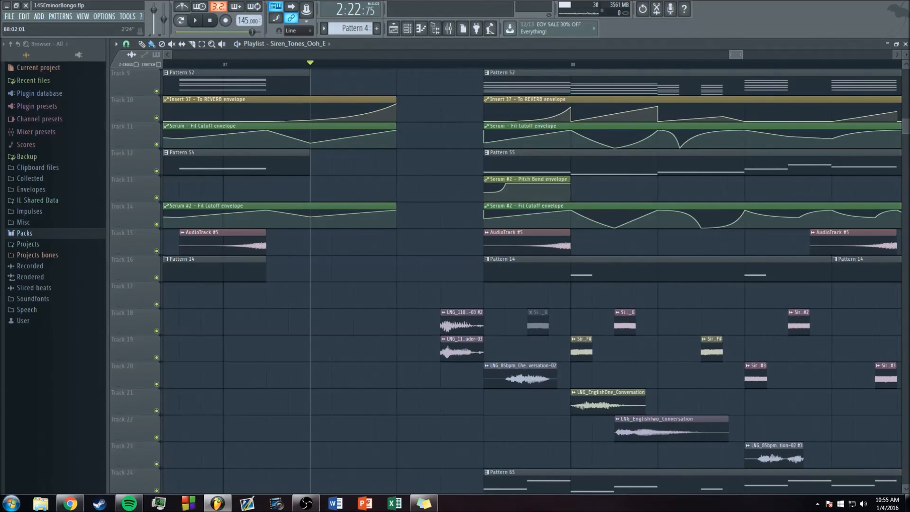
key("space")
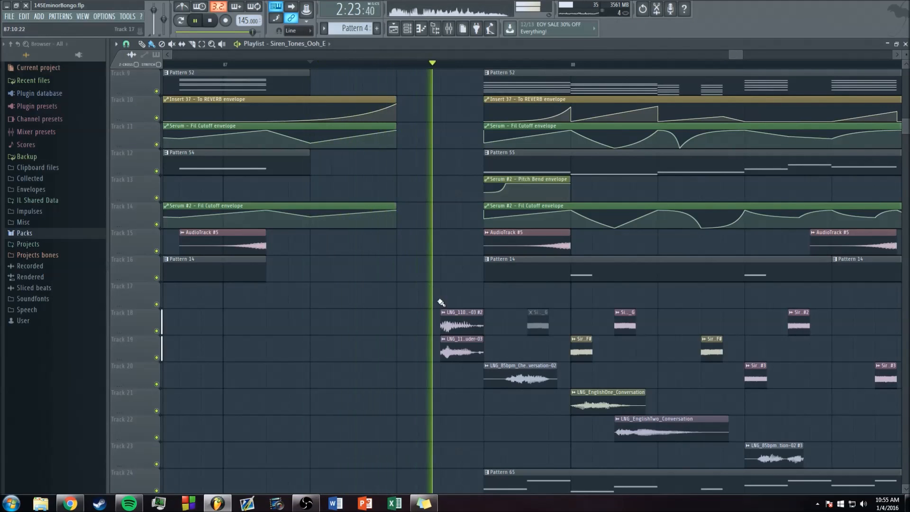
key("space")
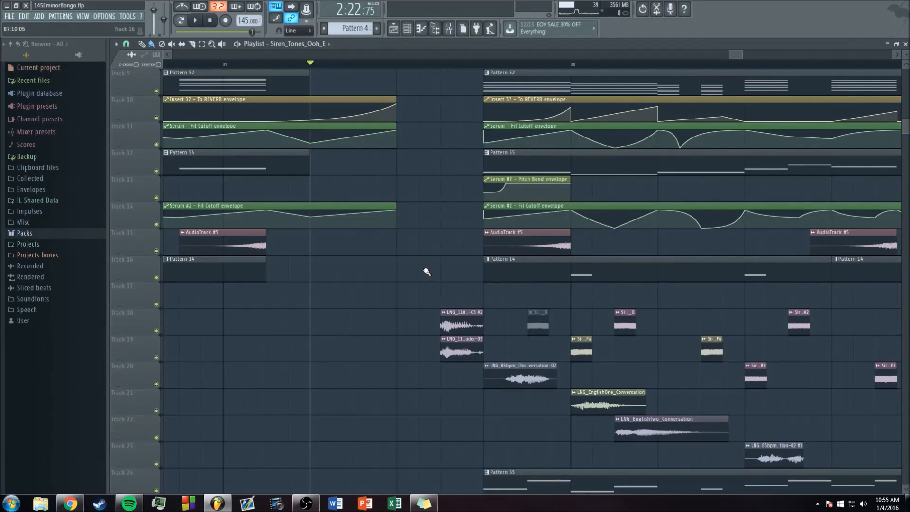
Step: Inspect the Maximus, Fruity parametric EQ 2 and Fruity Balance effects on the LNG mixer track, then close all windows
scroll(736, 57, "down", 1)
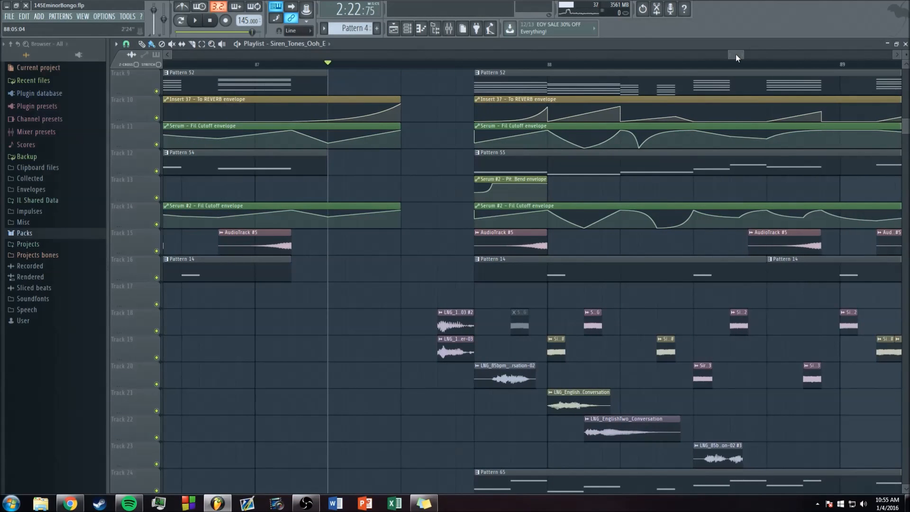
left_click(449, 29)
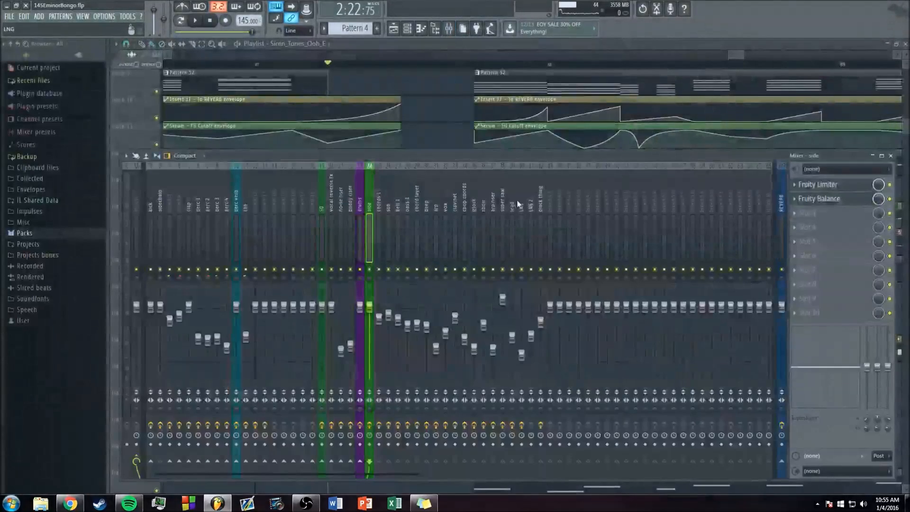
left_click(520, 205)
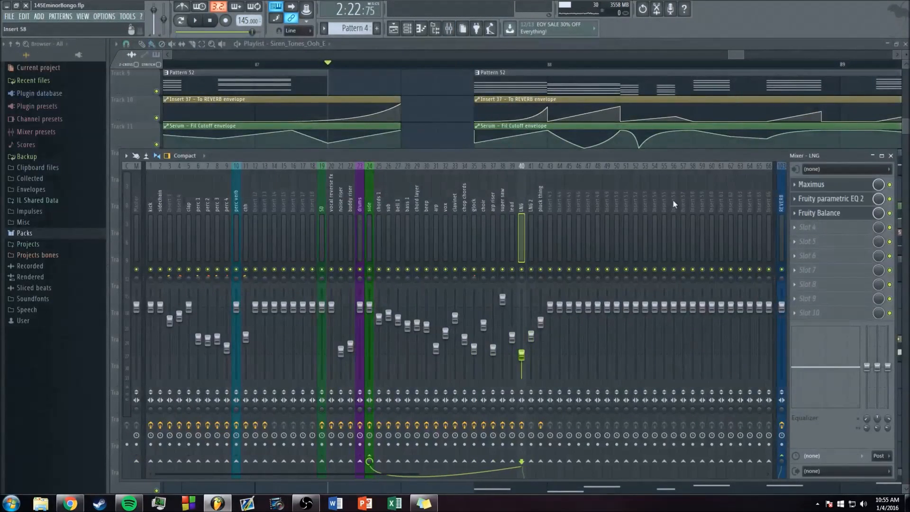
left_click(824, 185)
left_click(827, 199)
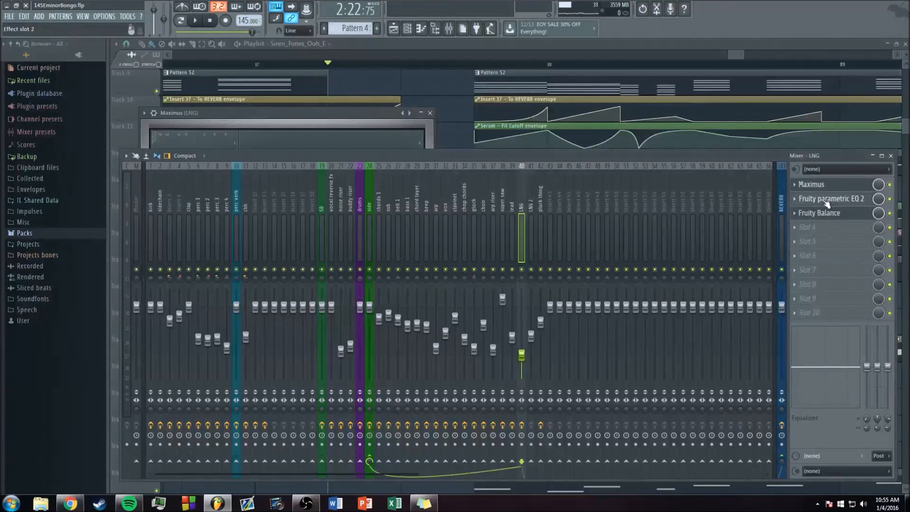
left_click(826, 214)
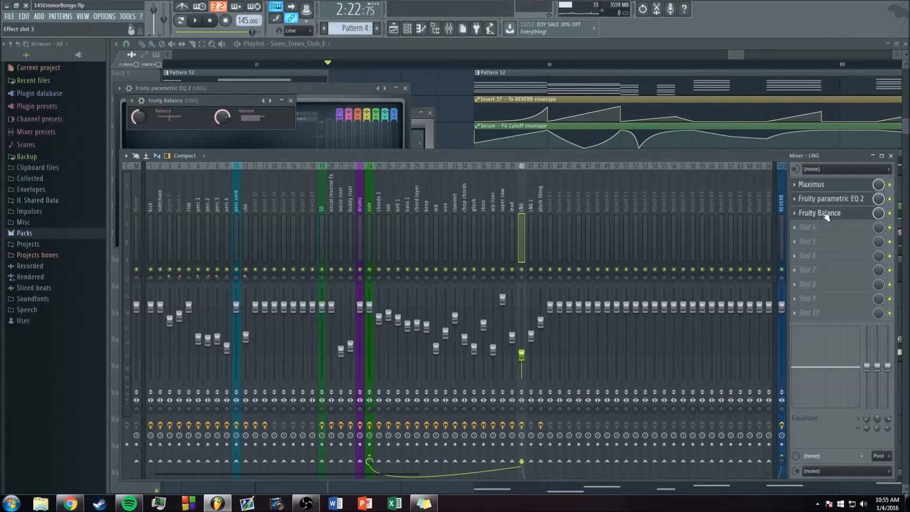
key("F12")
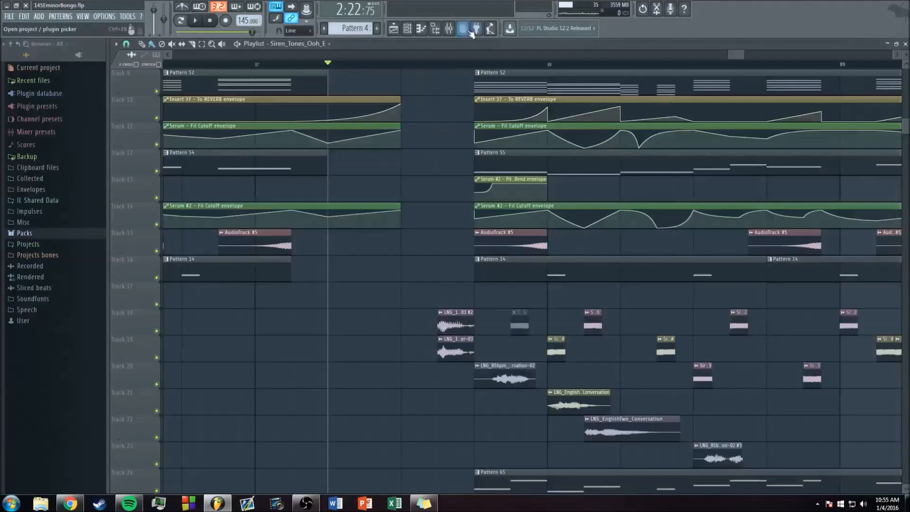
Step: Play the passage leading into bar 88 while watching the LNG mixer track, stop, and return to the playlist
left_click(449, 28)
key("space")
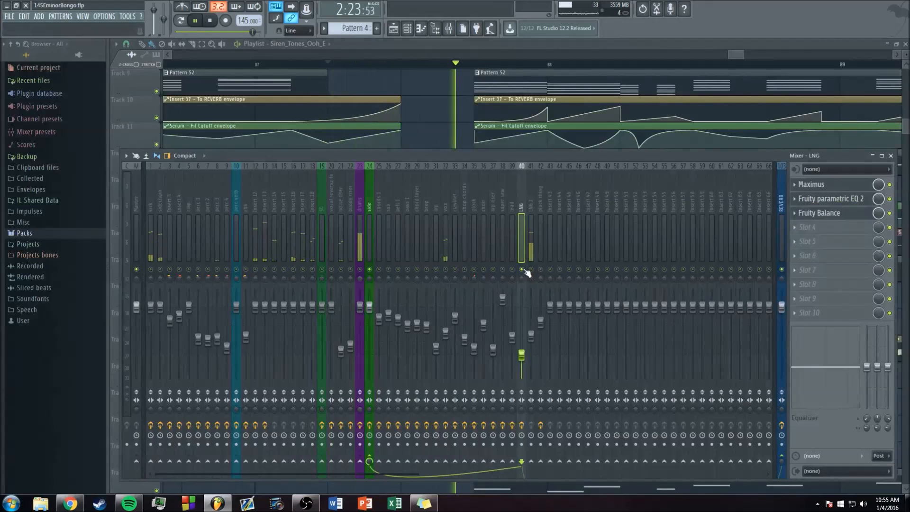
key("space")
key("F9")
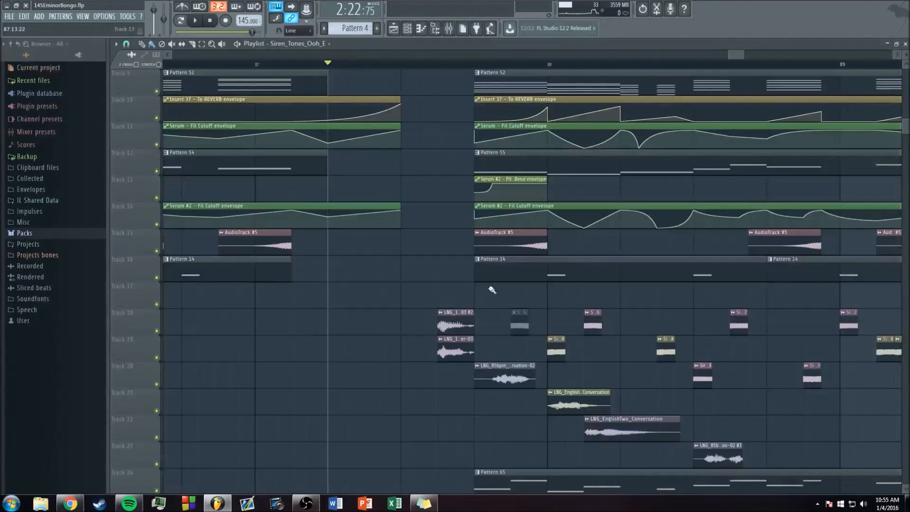
Step: Check the Louder-03 clip's mixer routing in its sample settings, then audition the LNG 2 track in solo and return to the playlist
double_click(452, 352)
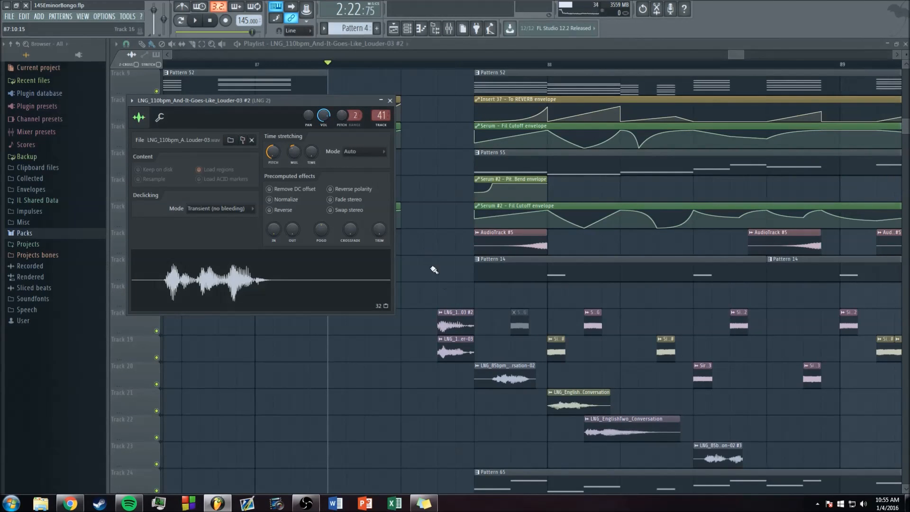
key("Escape")
left_click(448, 28)
right_click(531, 270)
key("space")
key("space")
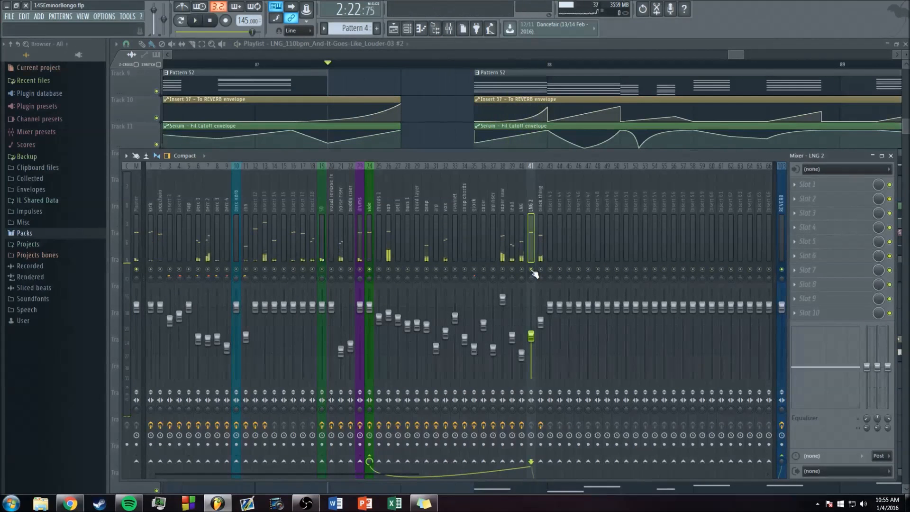
right_click(531, 269)
key("space")
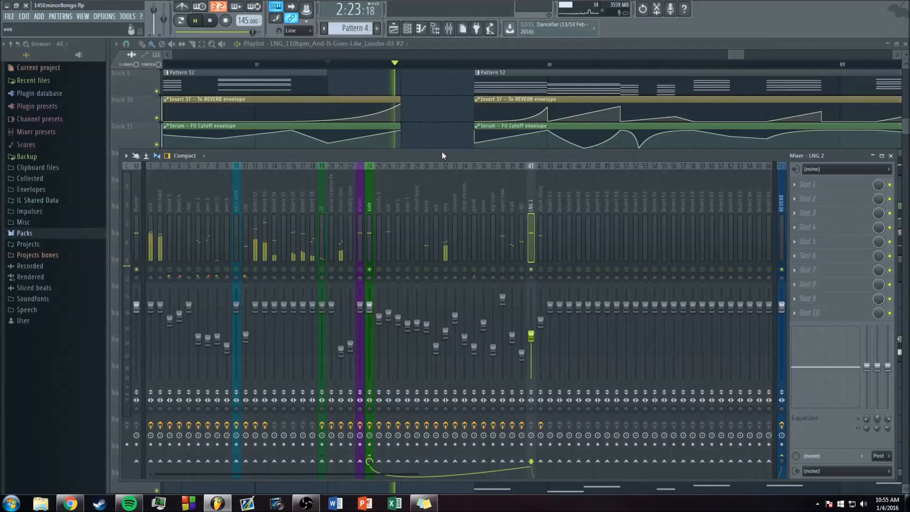
Step: Audition the two stacked LNG vocal clips just before bar 88 on tracks 18 and 19
key("space")
key("F9")
left_click(450, 313)
key("space")
key("space")
left_click(449, 313)
left_click(451, 337)
key("space")
key("space")
key("space")
key("space")
Step: Play the full mix across bar 88, stop, and show the whole arrangement in the playlist
left_click(448, 28)
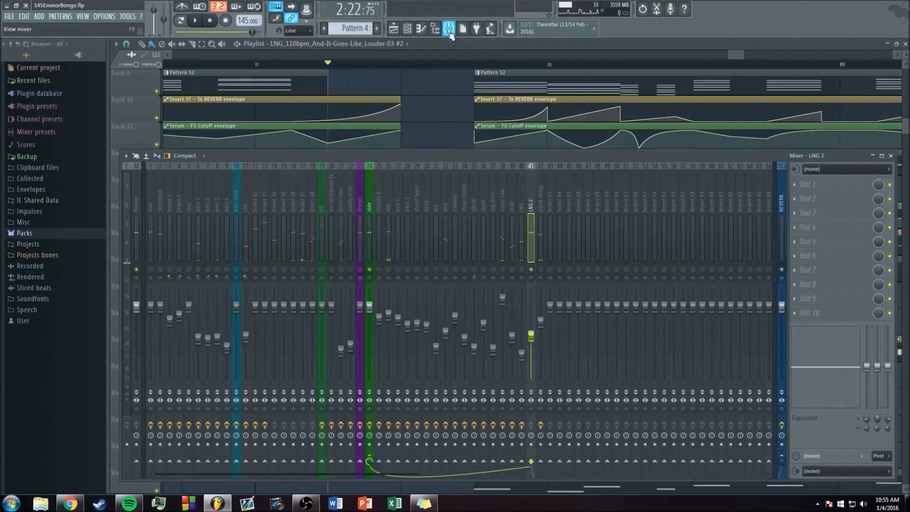
right_click(429, 104)
left_click_drag(727, 54, 704, 54)
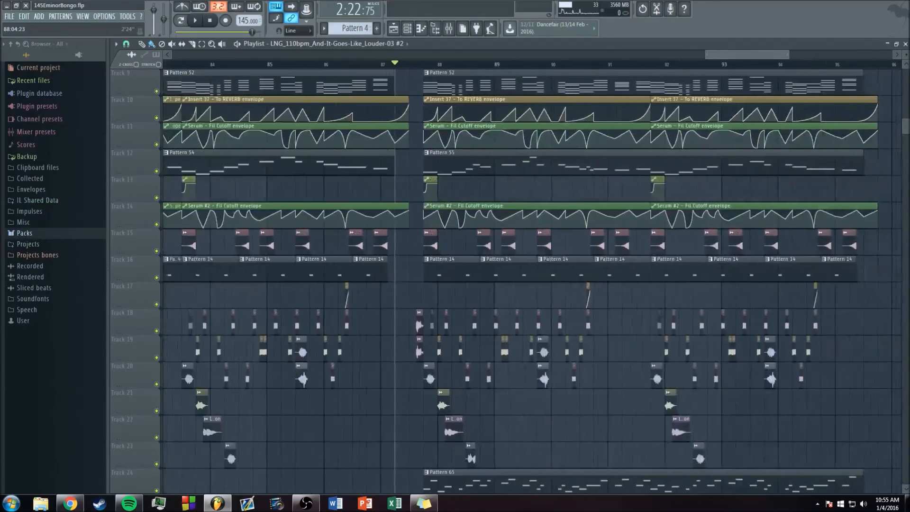
key("space")
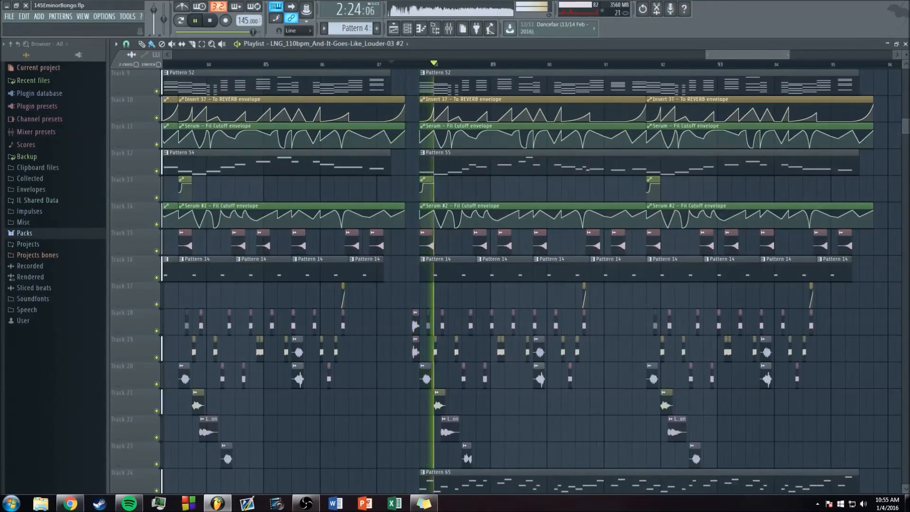
key("space")
left_click_drag(705, 54, 173, 54)
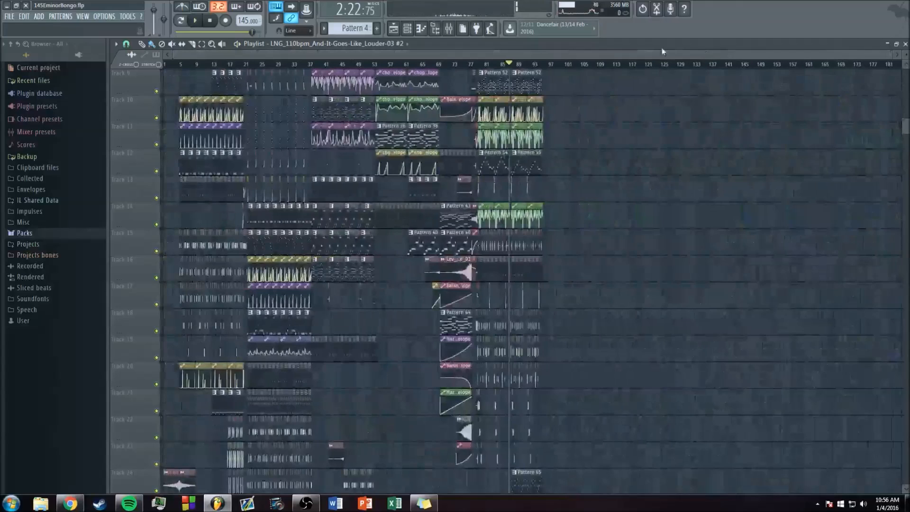
Step: Expand the Black Octopus Sound - Linguistics by None Like Joshua folder under Packs and look over its subfolders
left_click(24, 232)
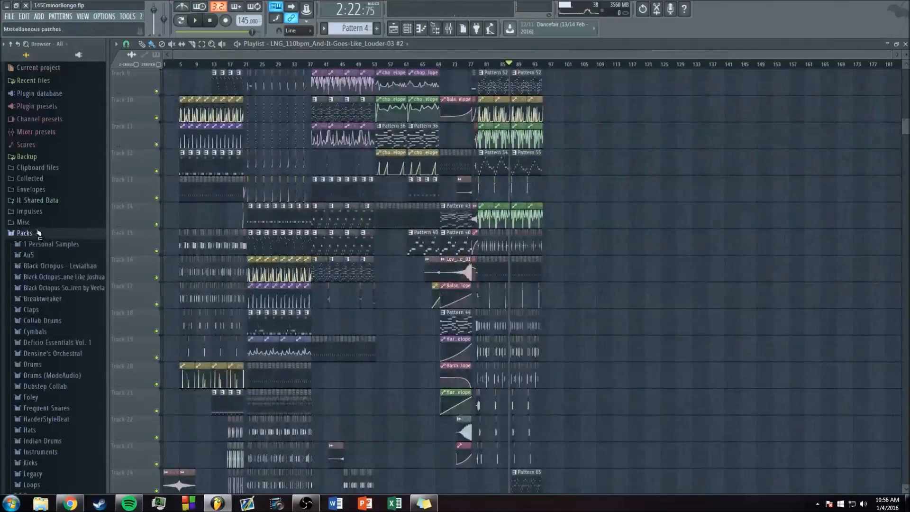
left_click(49, 278)
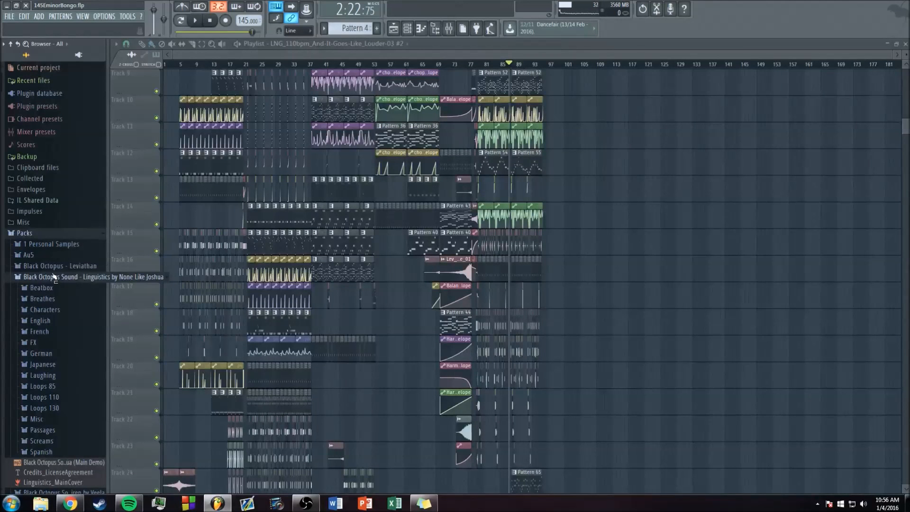
scroll(54, 277, "down", 3)
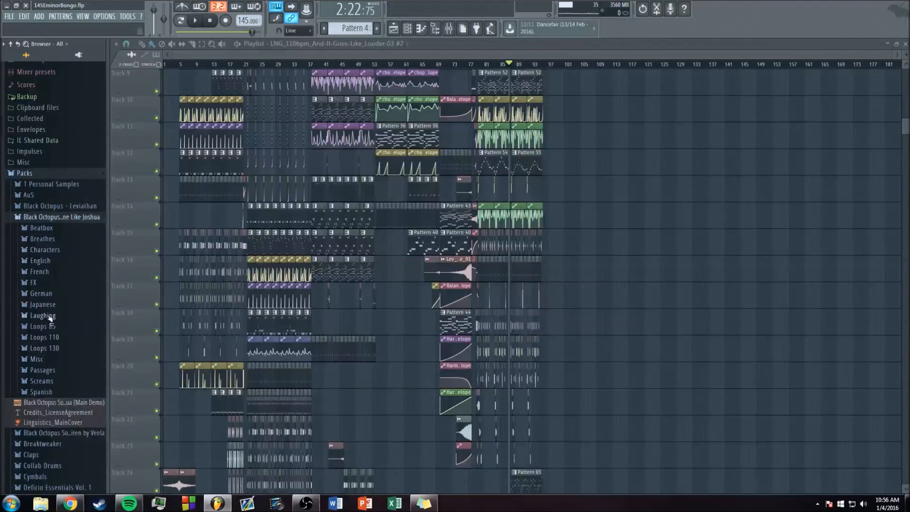
Step: Collapse the Black Octopus Sound - Linguistics by None Like Joshua folder and the Packs folder in the browser
left_click(45, 218)
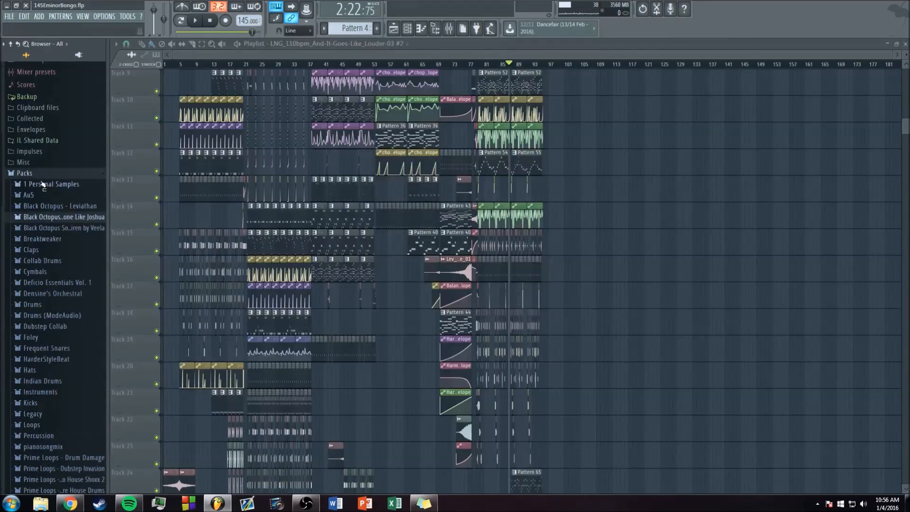
left_click(29, 173)
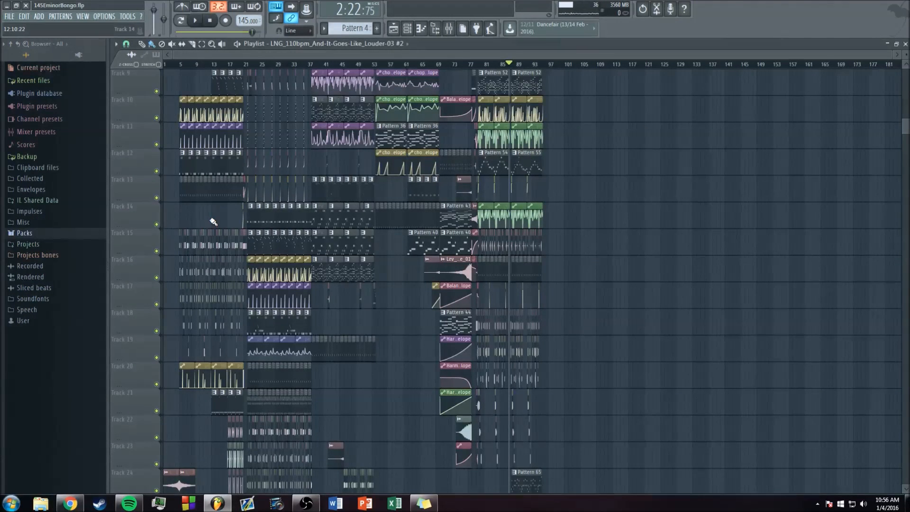
Step: Return the song position to the start and show the arrangement from track 1 in the playlist
scroll(891, 58, "up", 2)
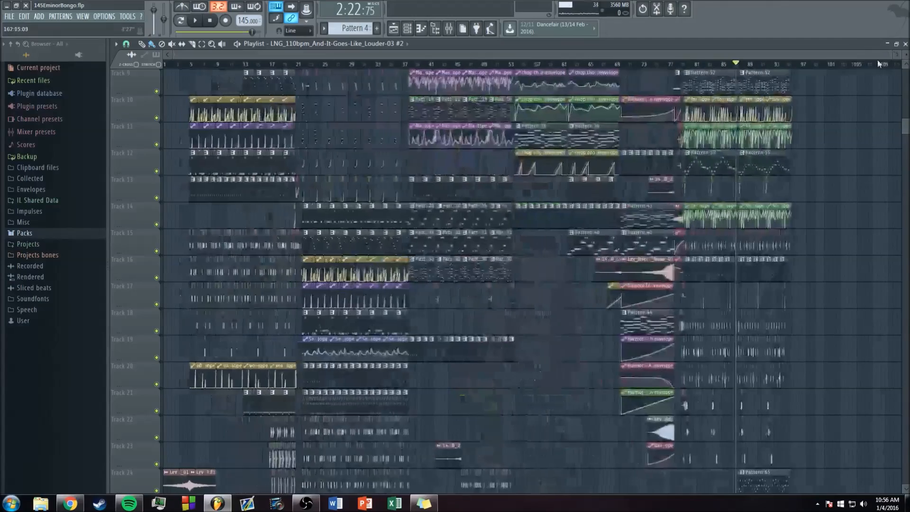
left_click_drag(252, 32, 177, 32)
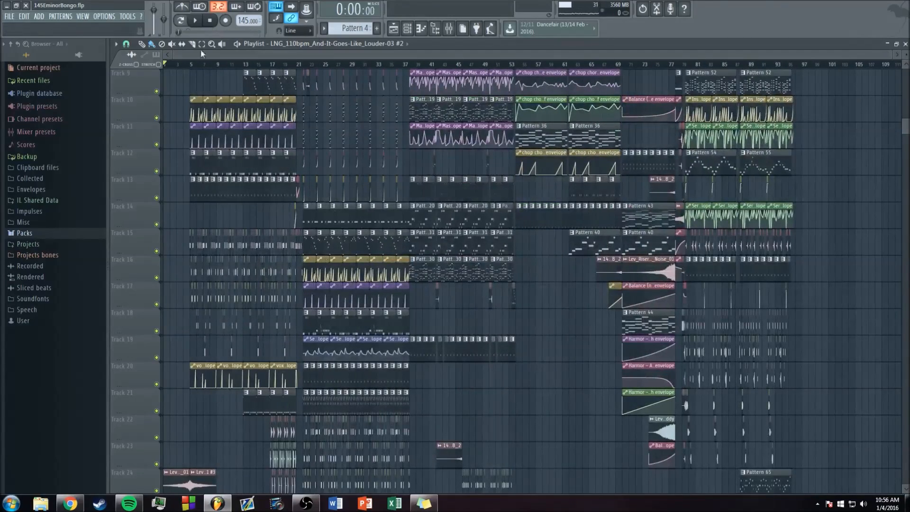
scroll(176, 102, "up", 4)
scroll(174, 111, "up", 3)
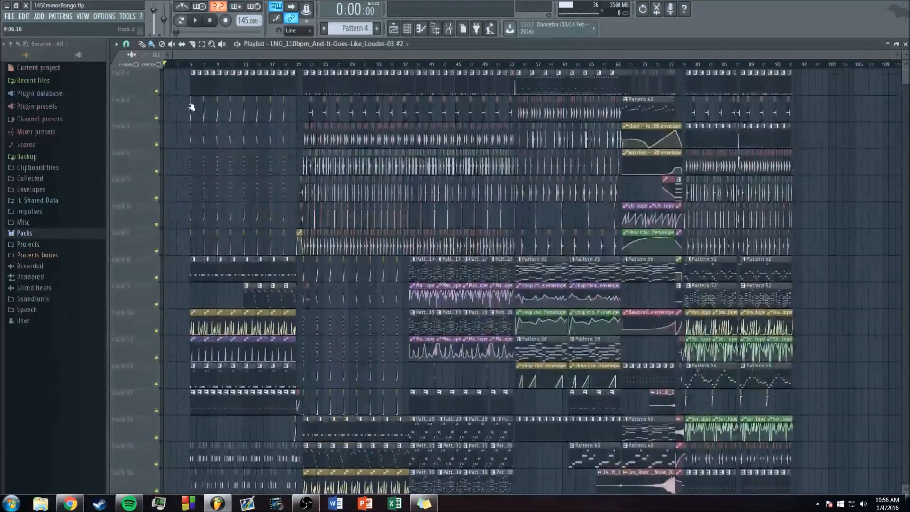
scroll(179, 112, "down", 12)
scroll(179, 112, "up", 6)
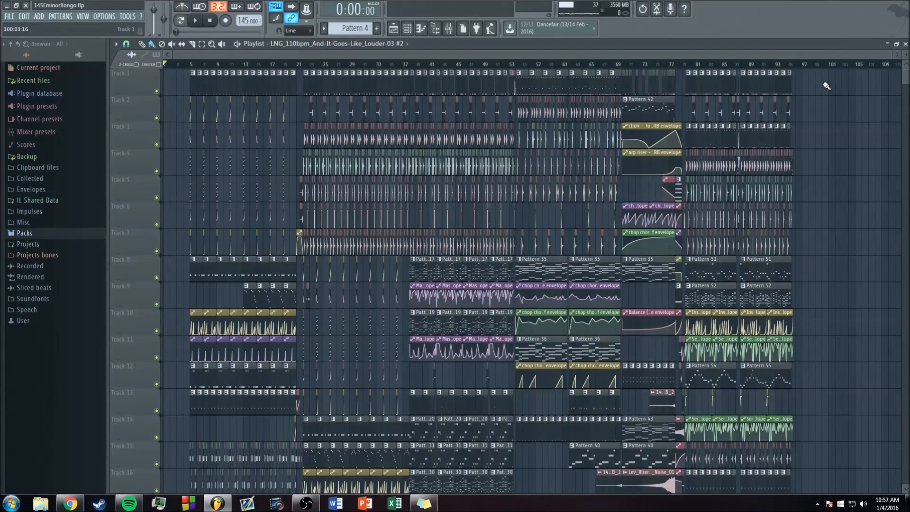
Step: Play the full mix briefly from about bar 38, stop, and reset the song position to the start with the whole arrangement in view
left_click(415, 65)
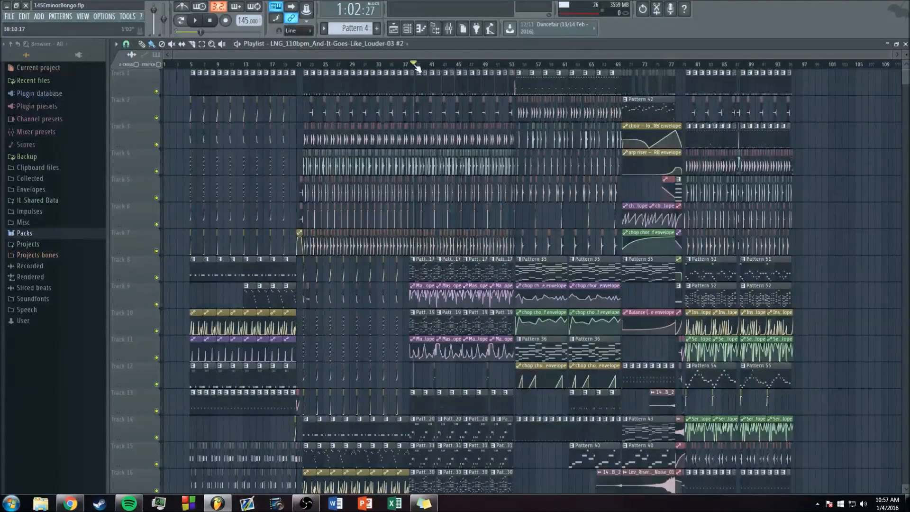
key("space")
scroll(441, 53, "up", 3)
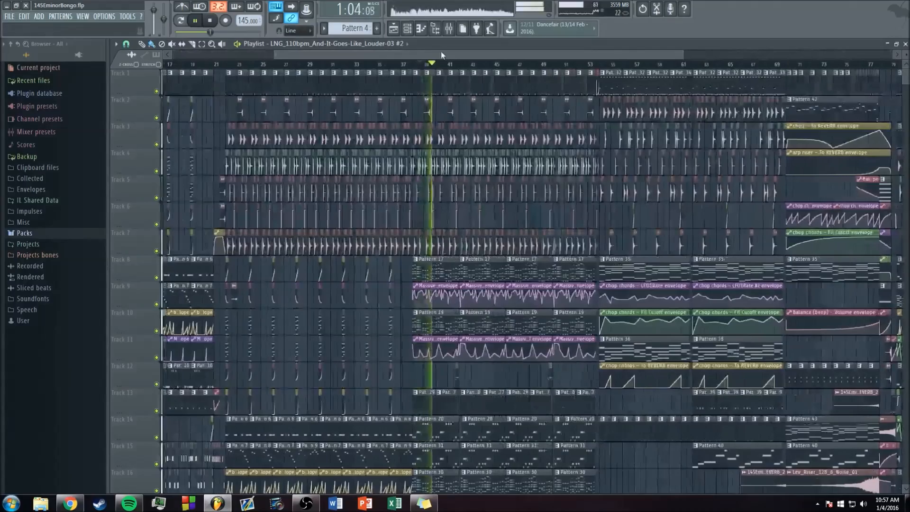
key("space")
scroll(447, 49, "down", 3)
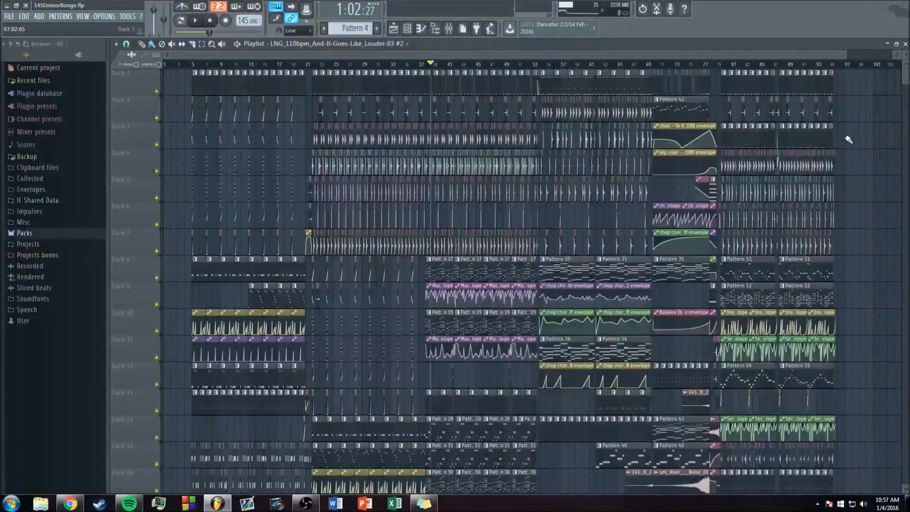
left_click_drag(845, 55, 876, 55)
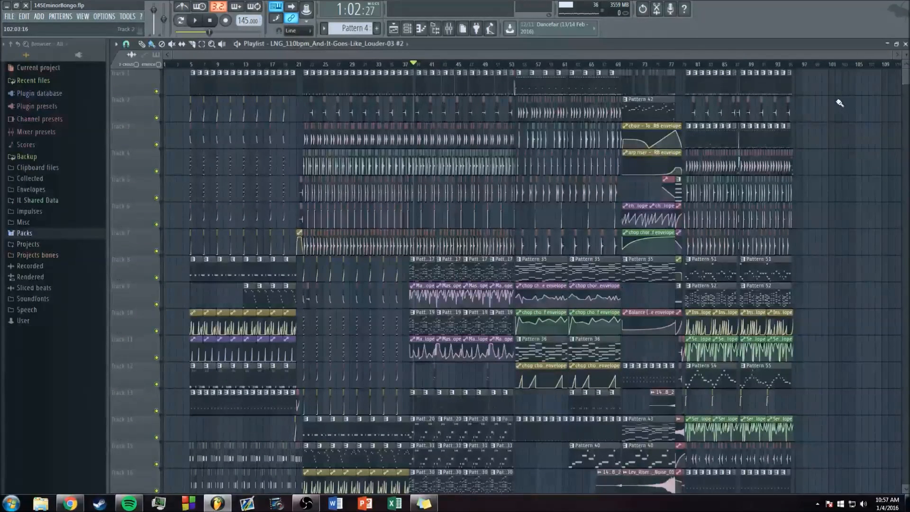
left_click(207, 21)
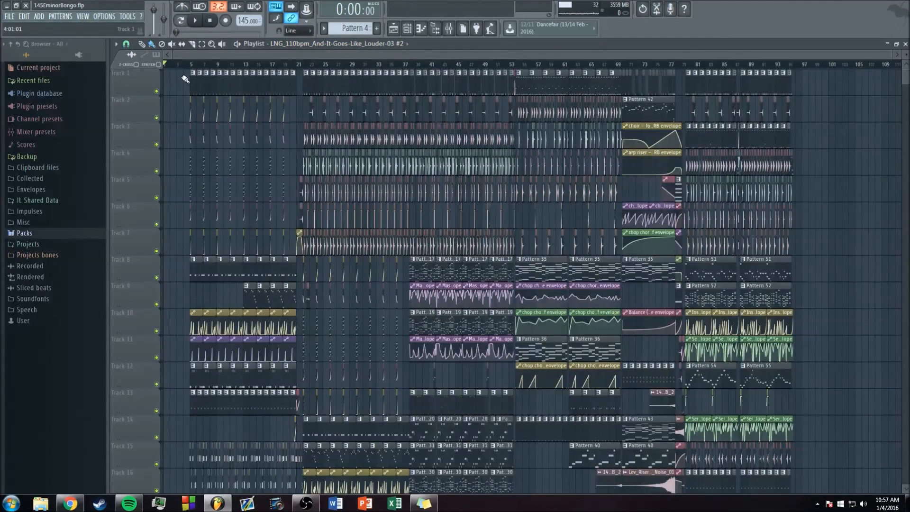